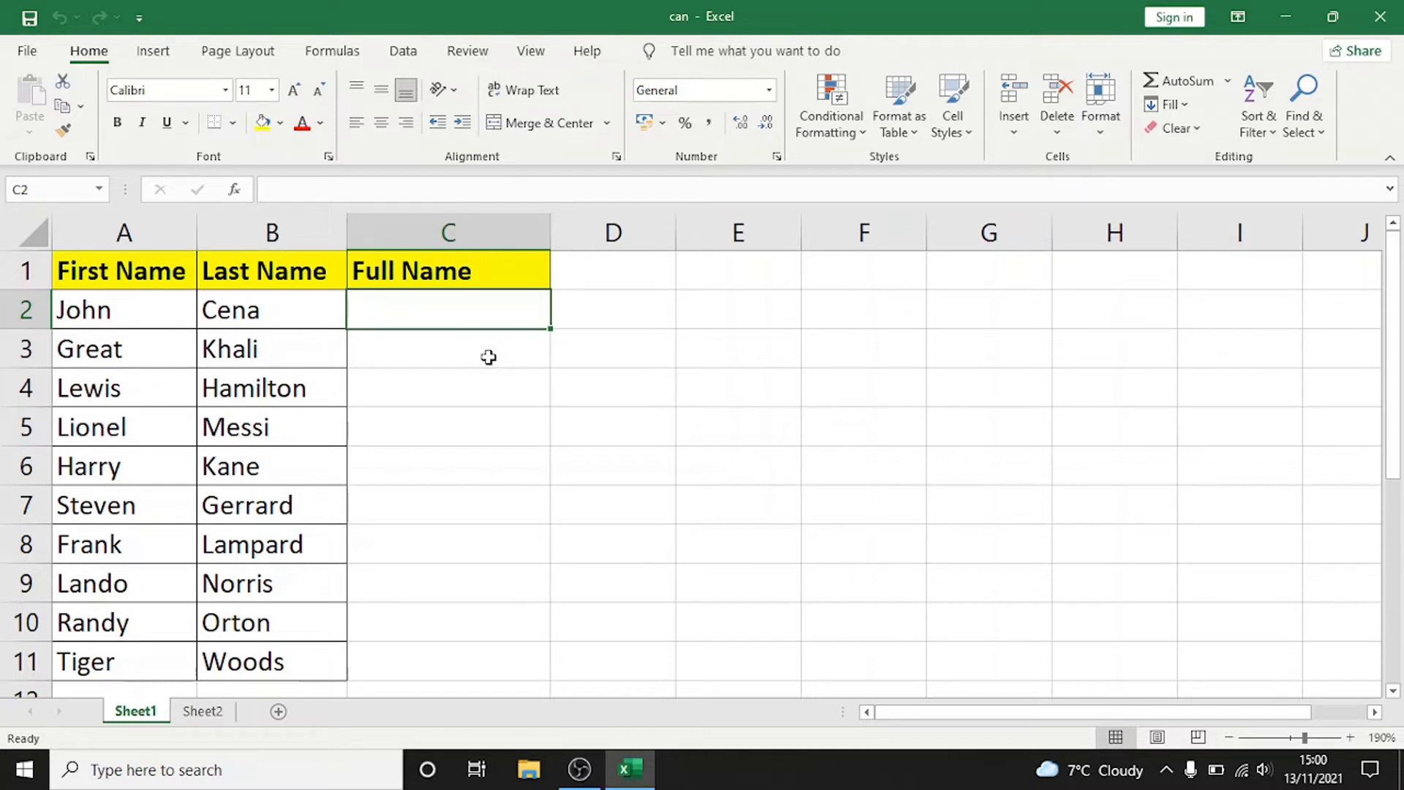
click(235, 192)
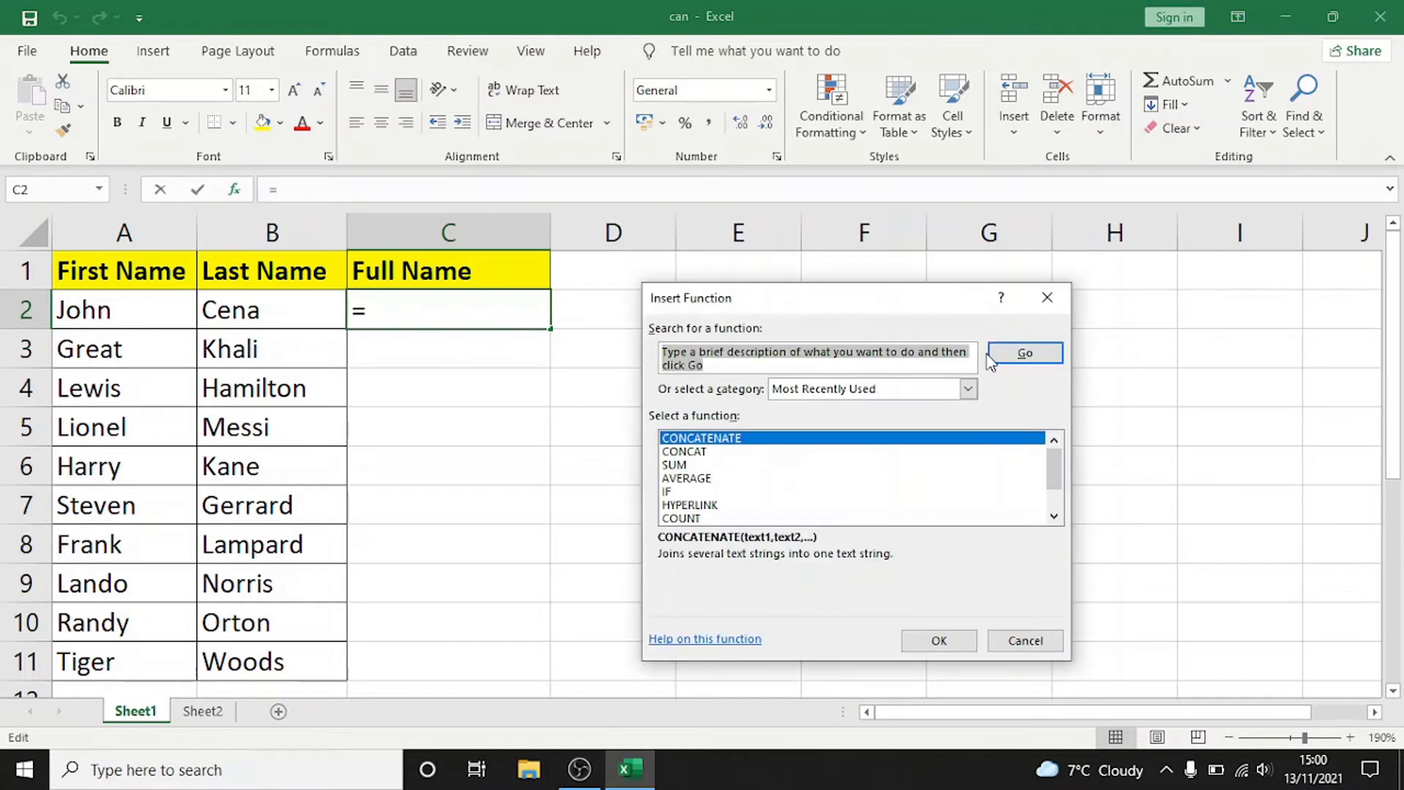
click(1065, 307)
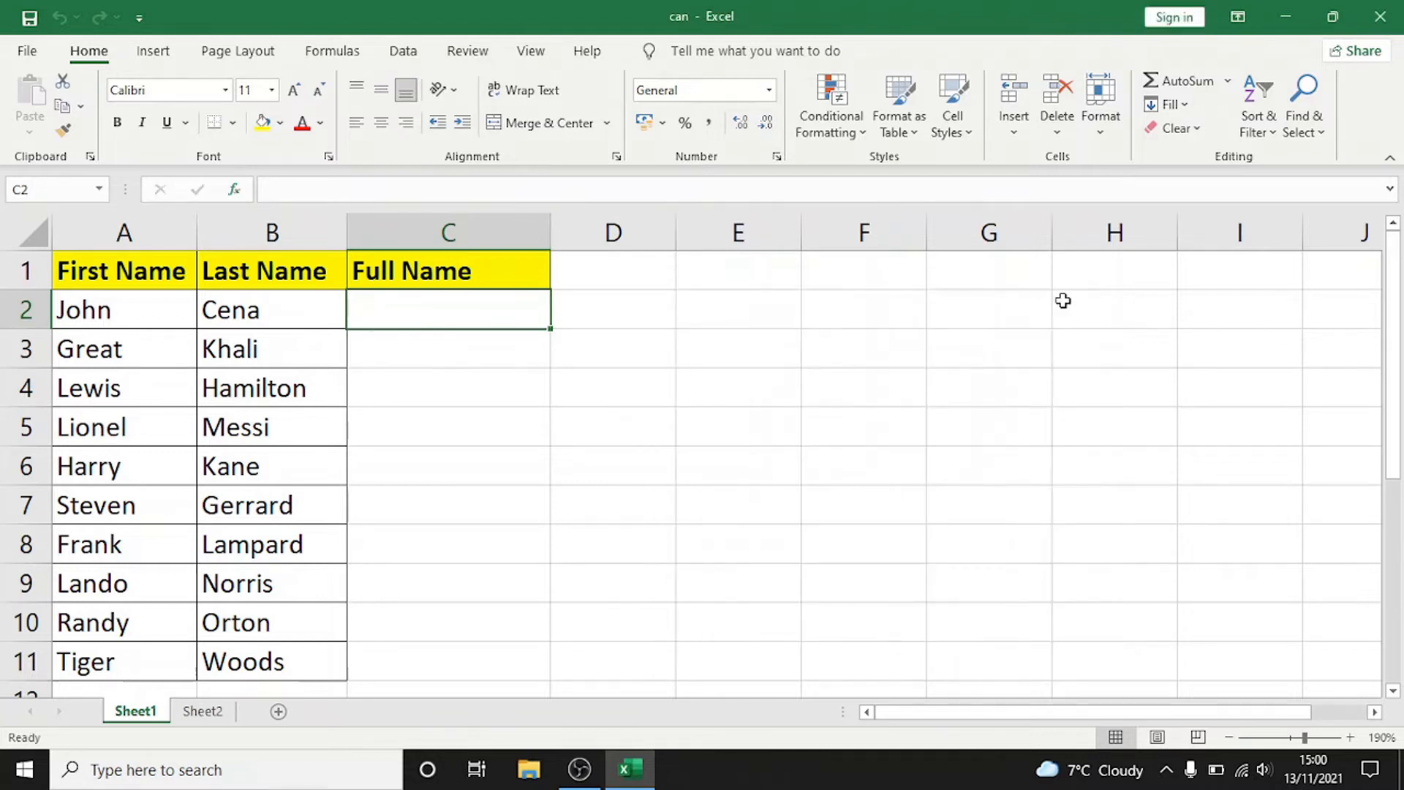
text(=conc)
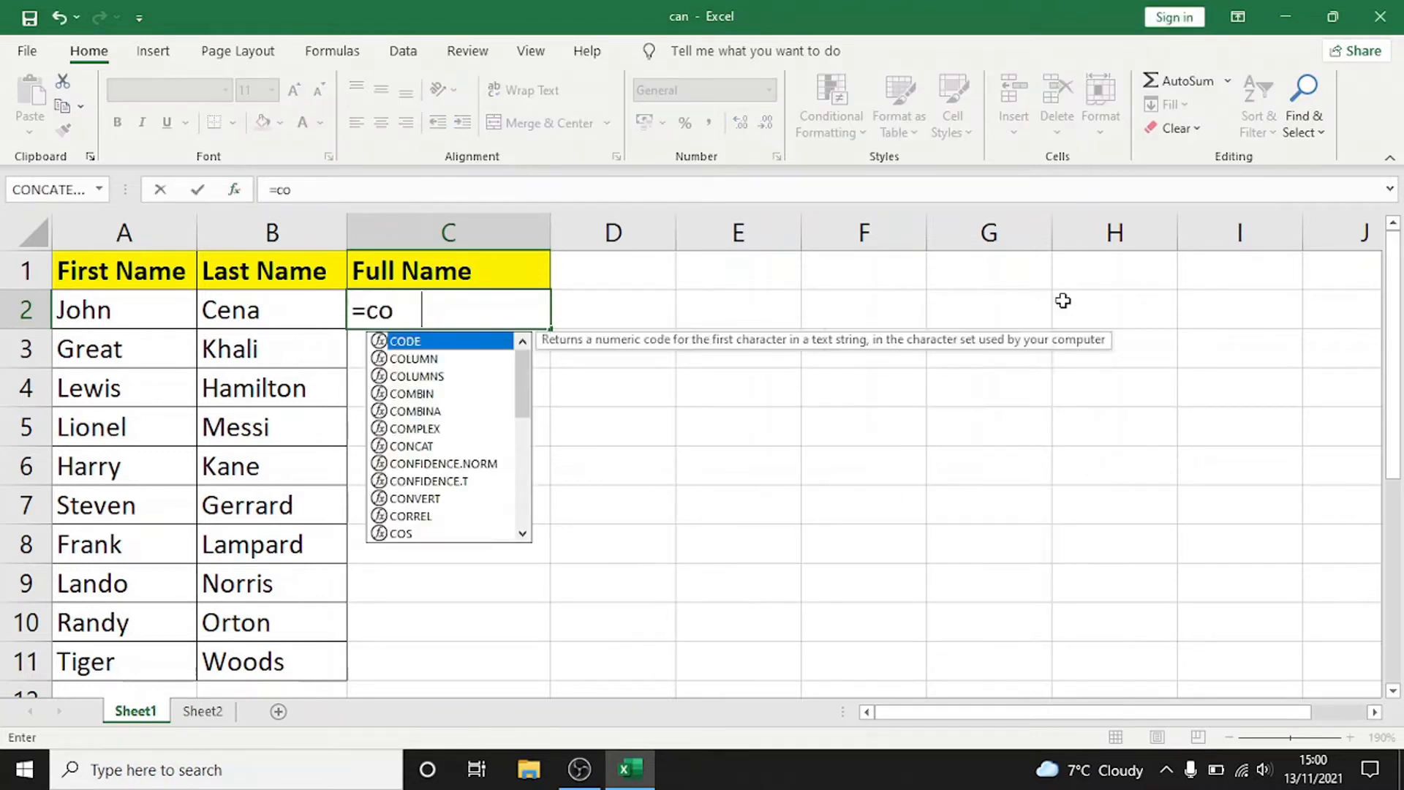
key(BackSpace)
key(BackSpace)
key(BackSpace)
key(BackSpace)
key(BackSpace)
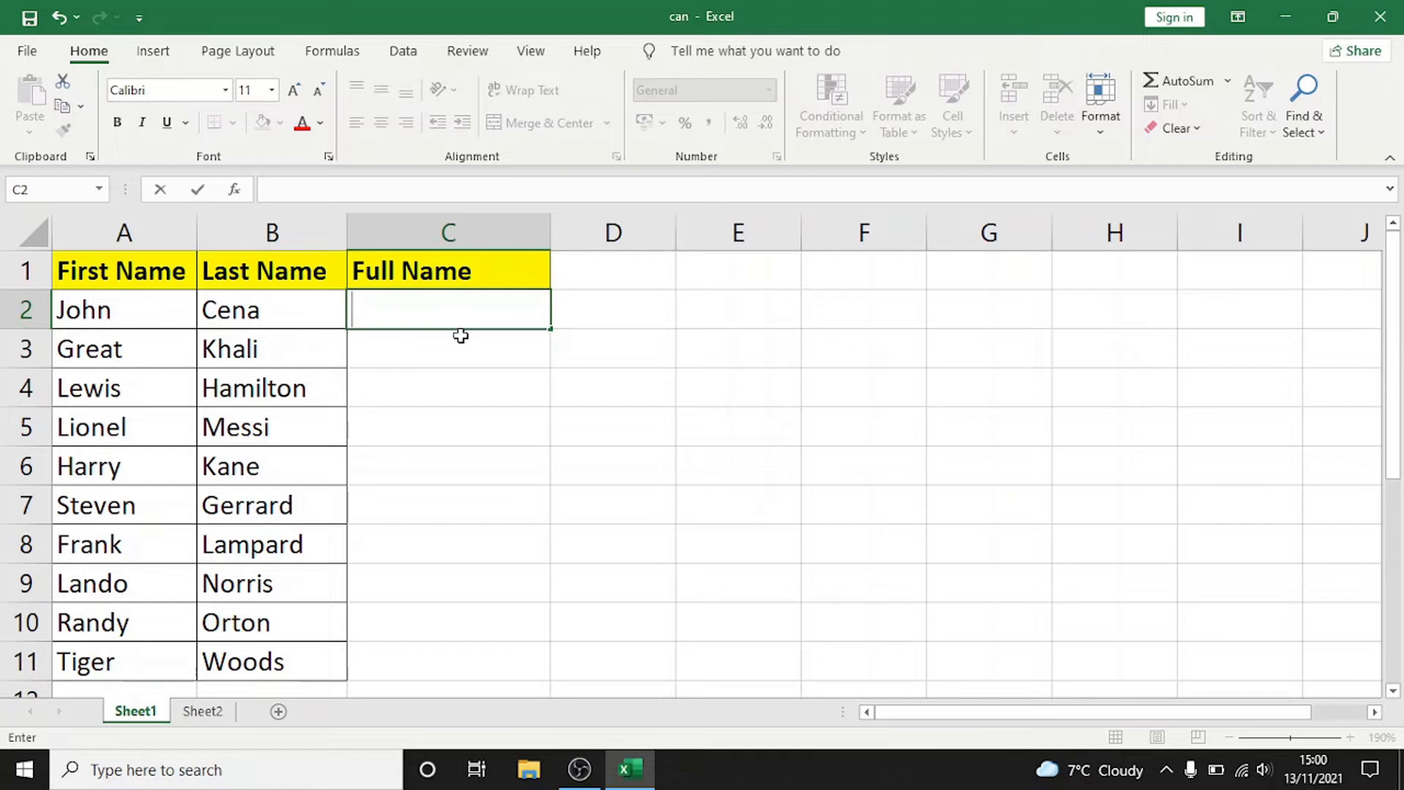
- Enter the formula =CONCATENATE(A2,B2) in cell C2 to join the first and last names
text(=co)
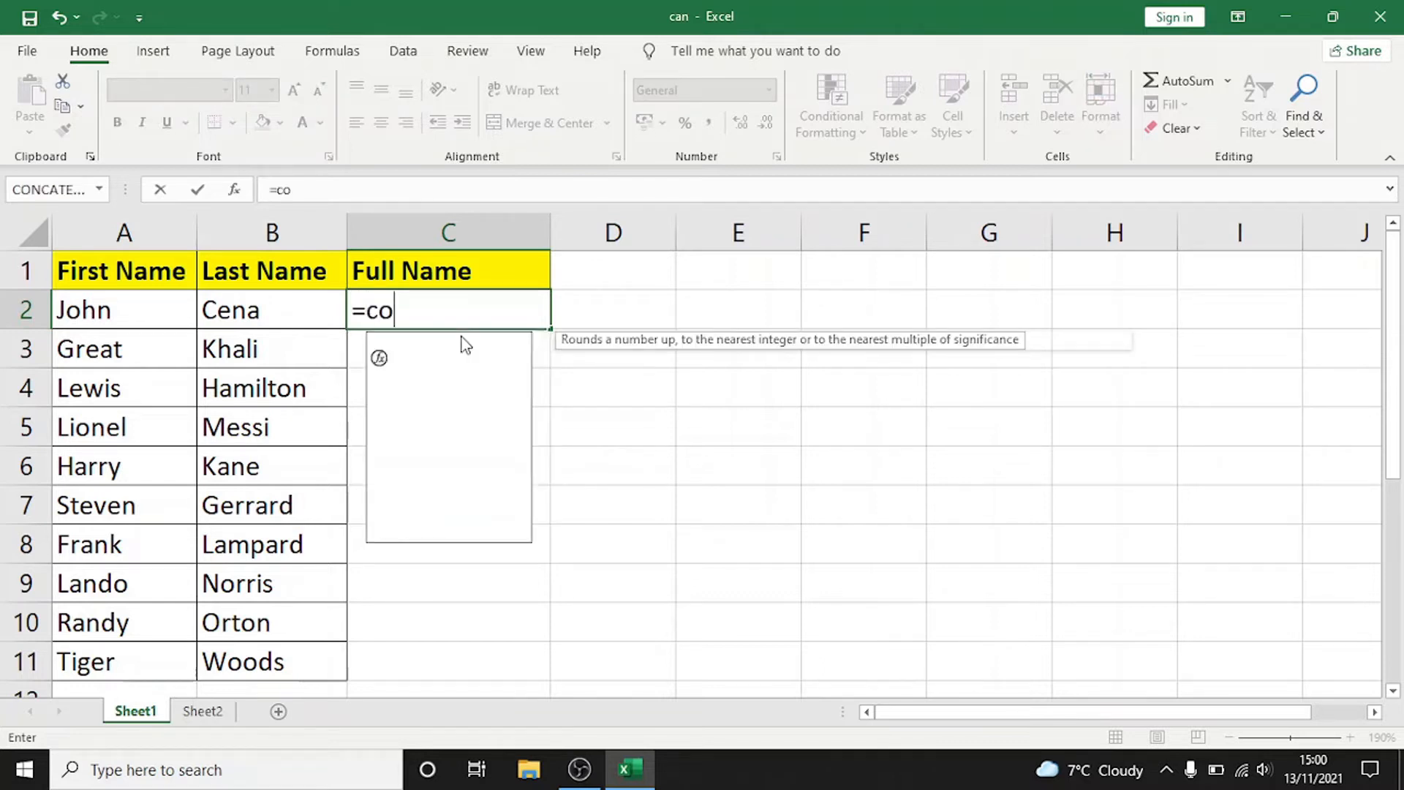
text(nc)
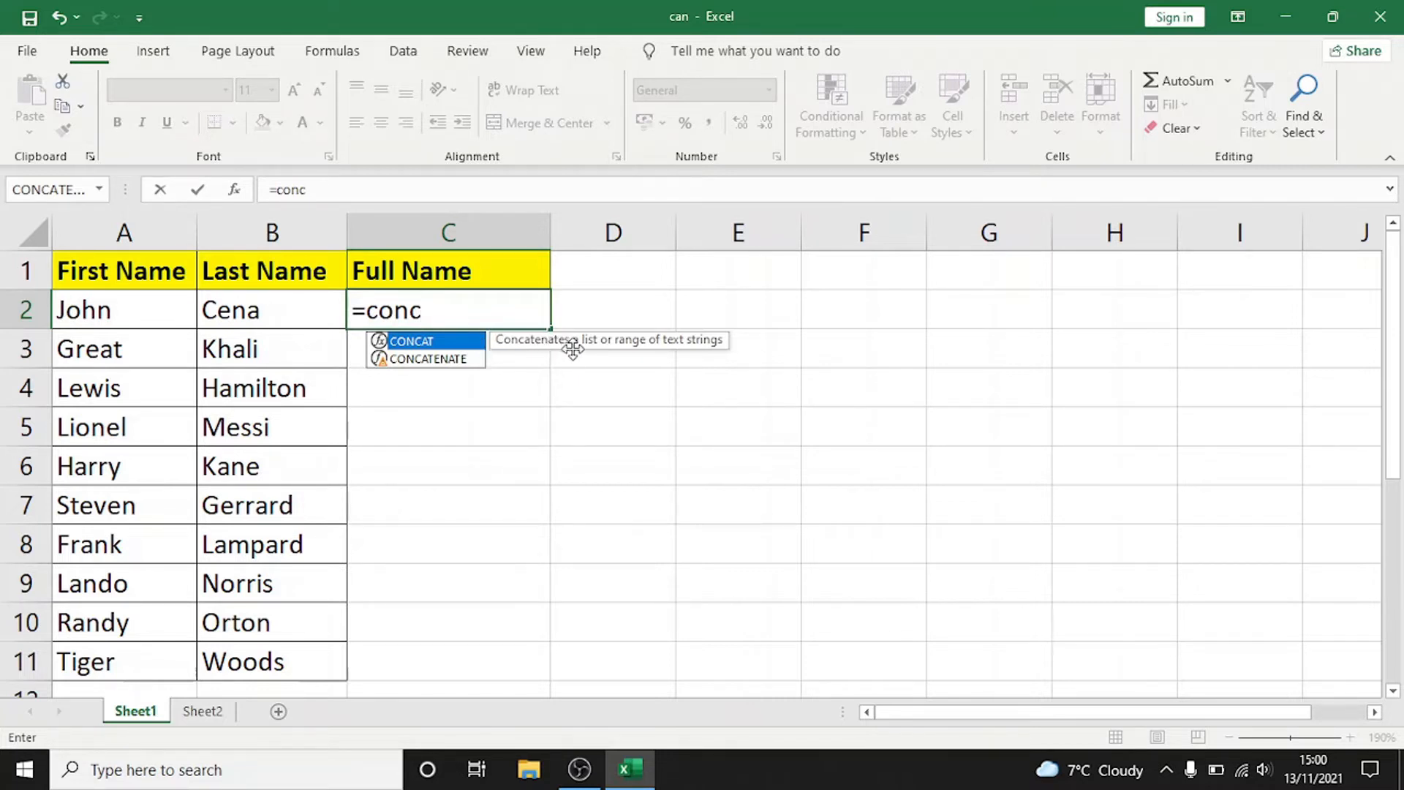
key(Down)
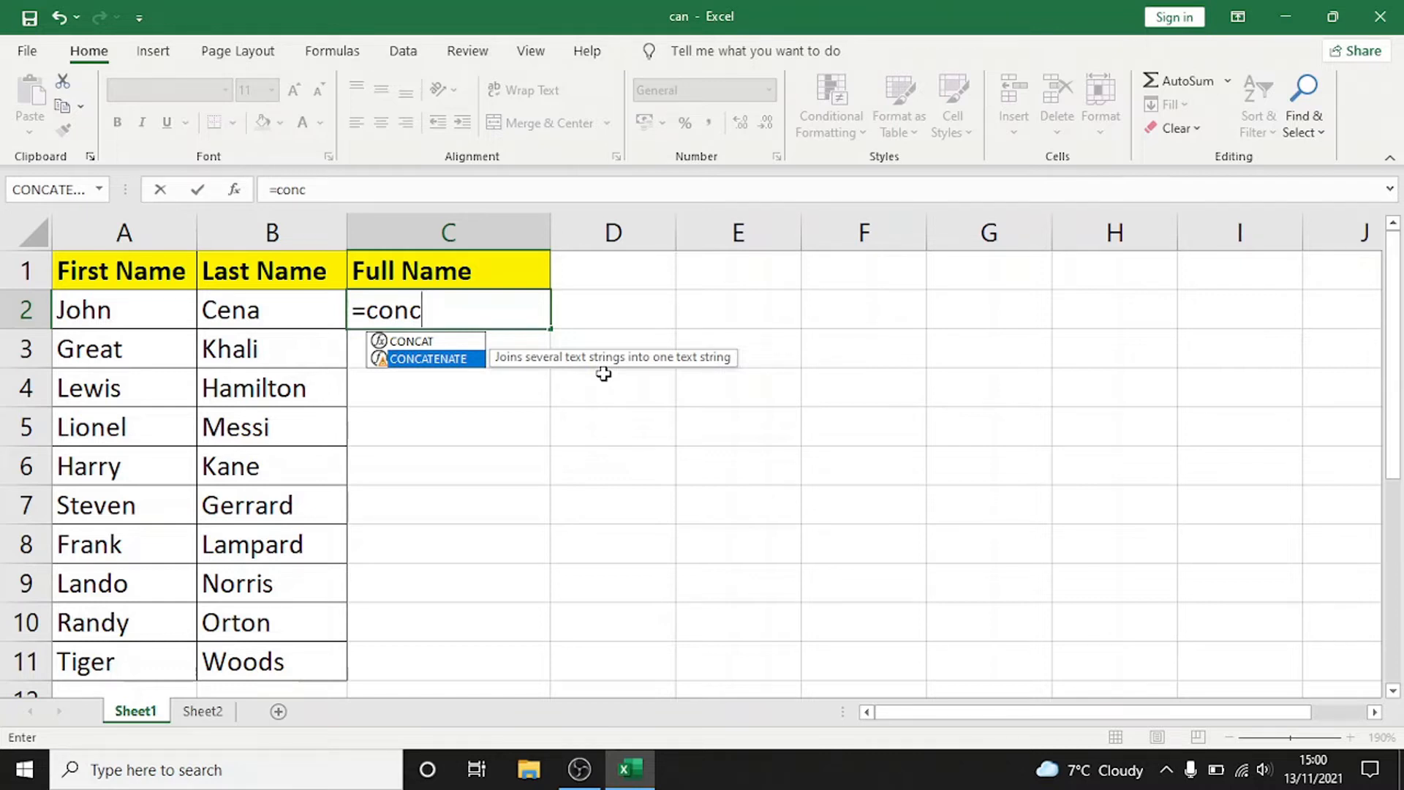
double_click(447, 361)
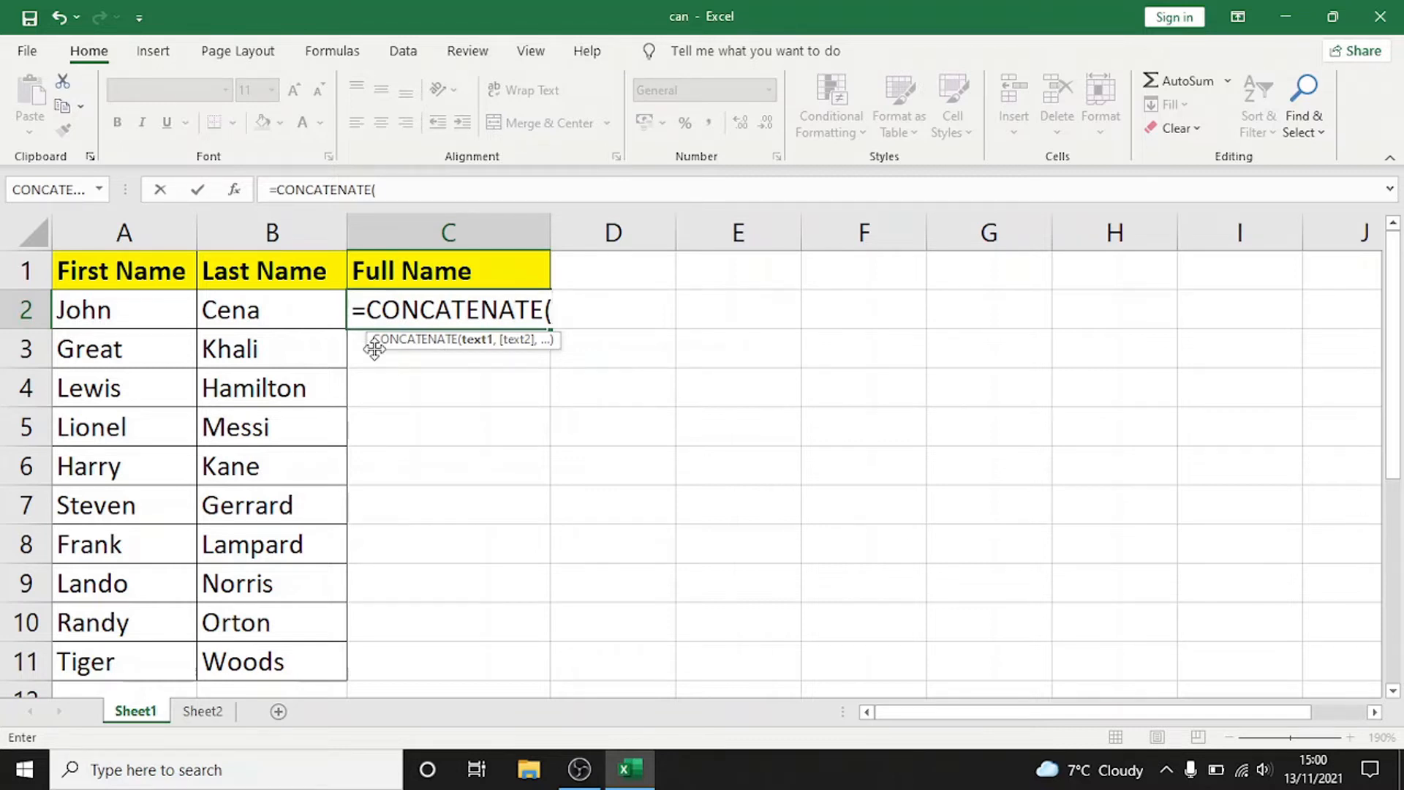
click(137, 311)
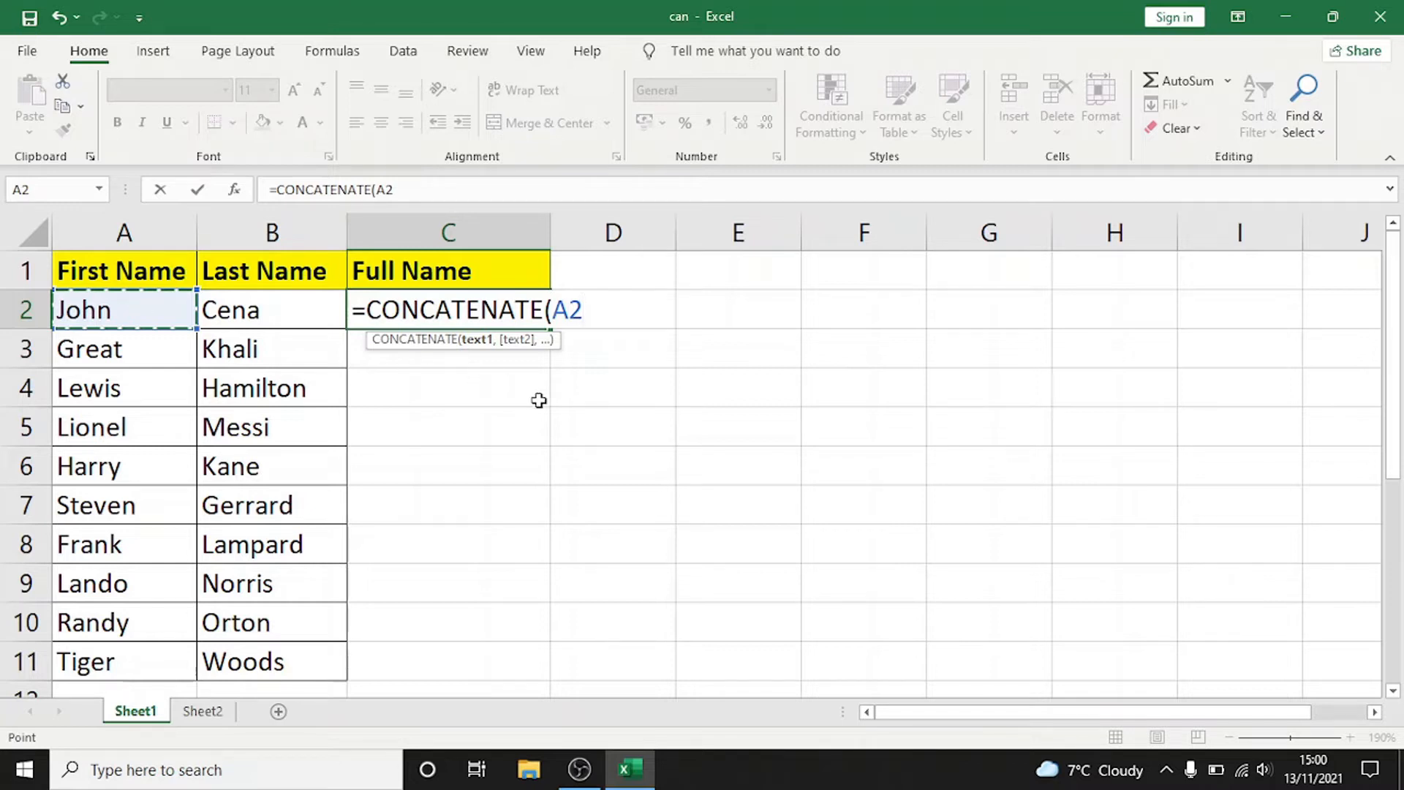
text(,)
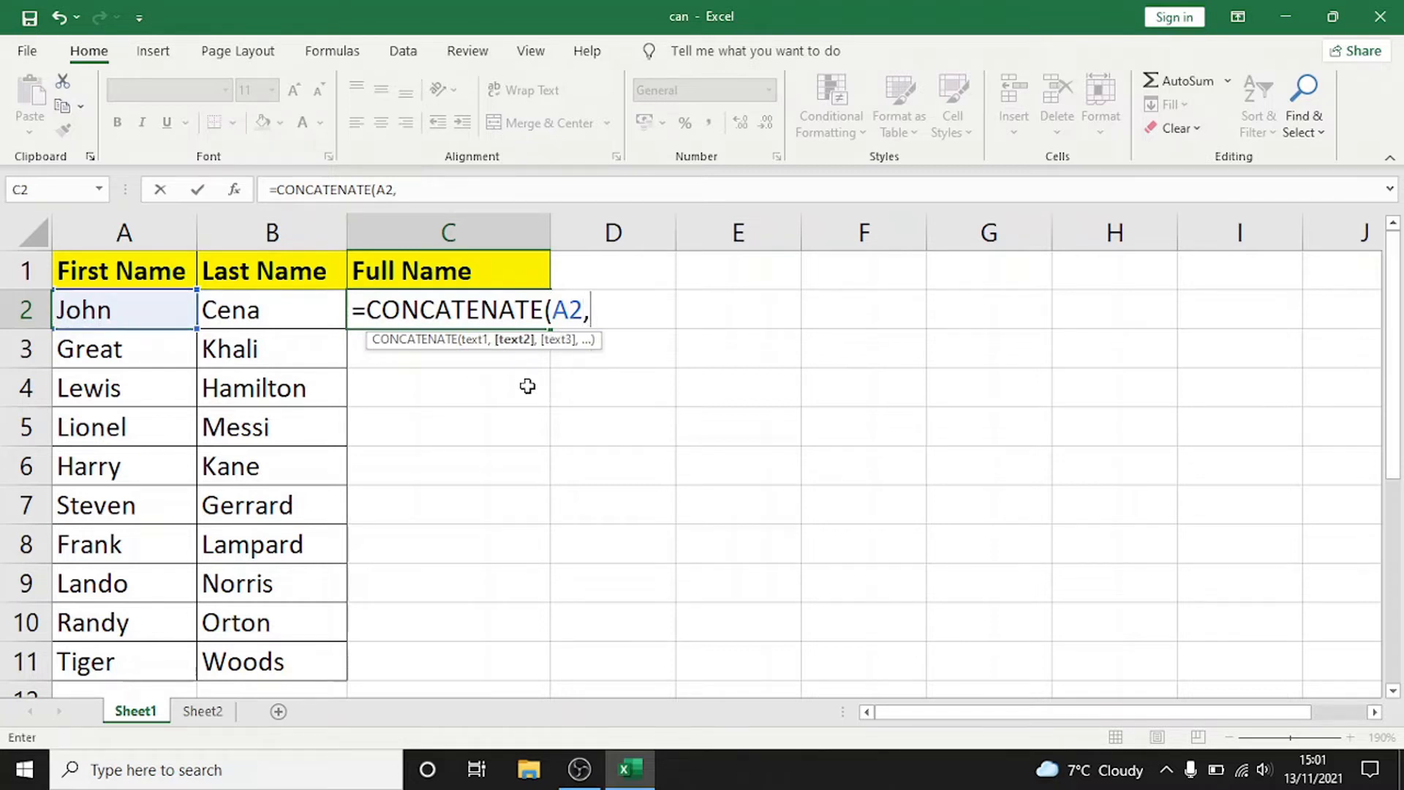
click(291, 318)
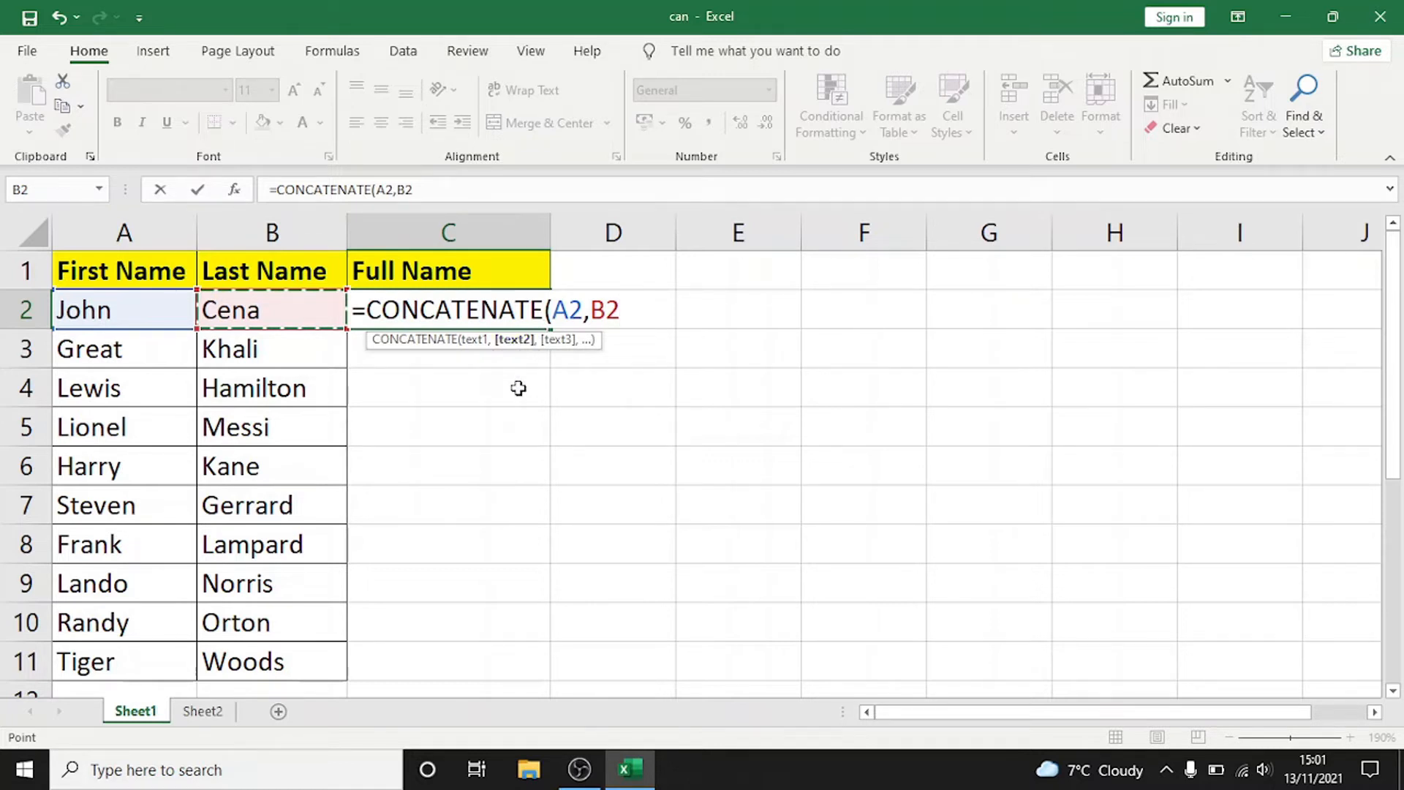
text())
key(Return)
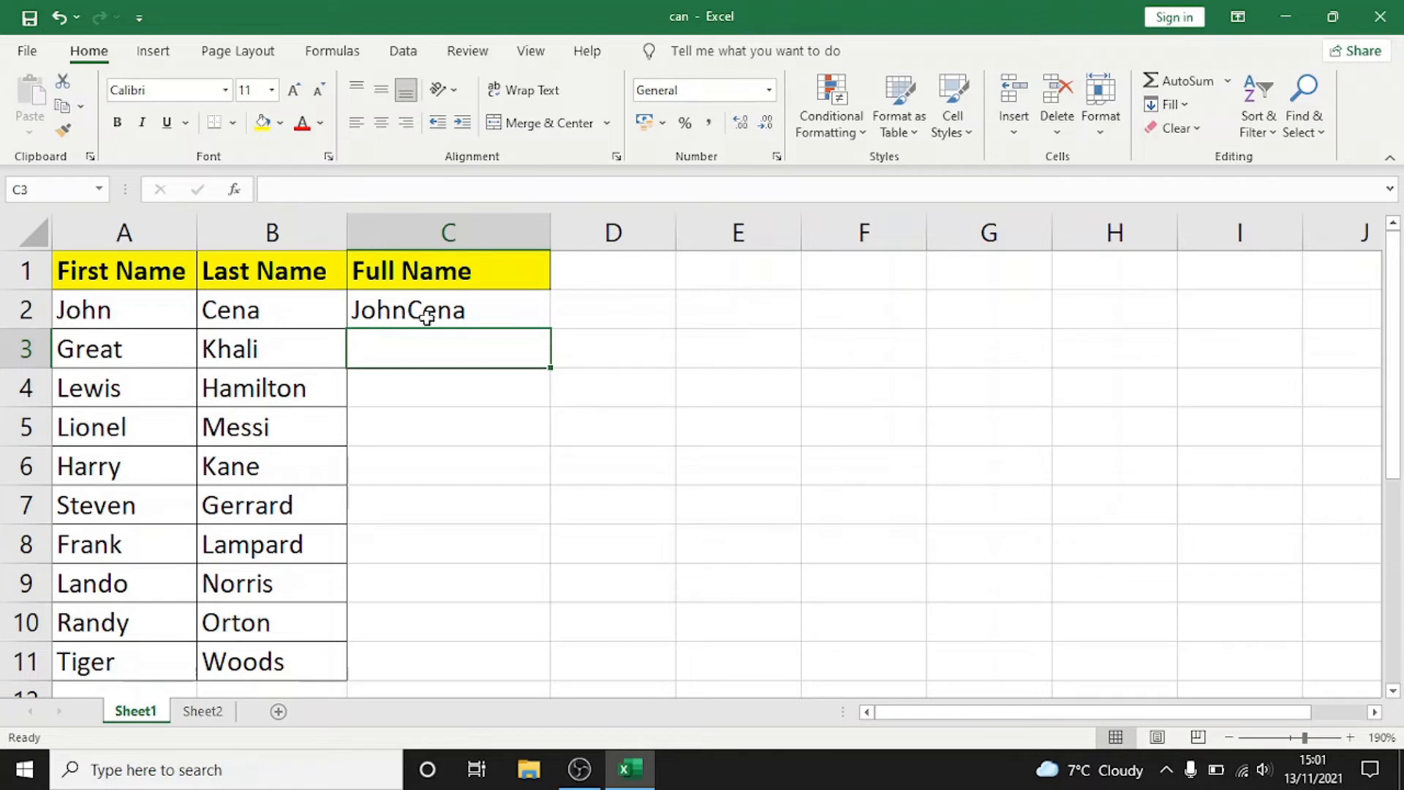
- Fill the C2 formula down the Full Name column to C11, and undo the fill
click(537, 322)
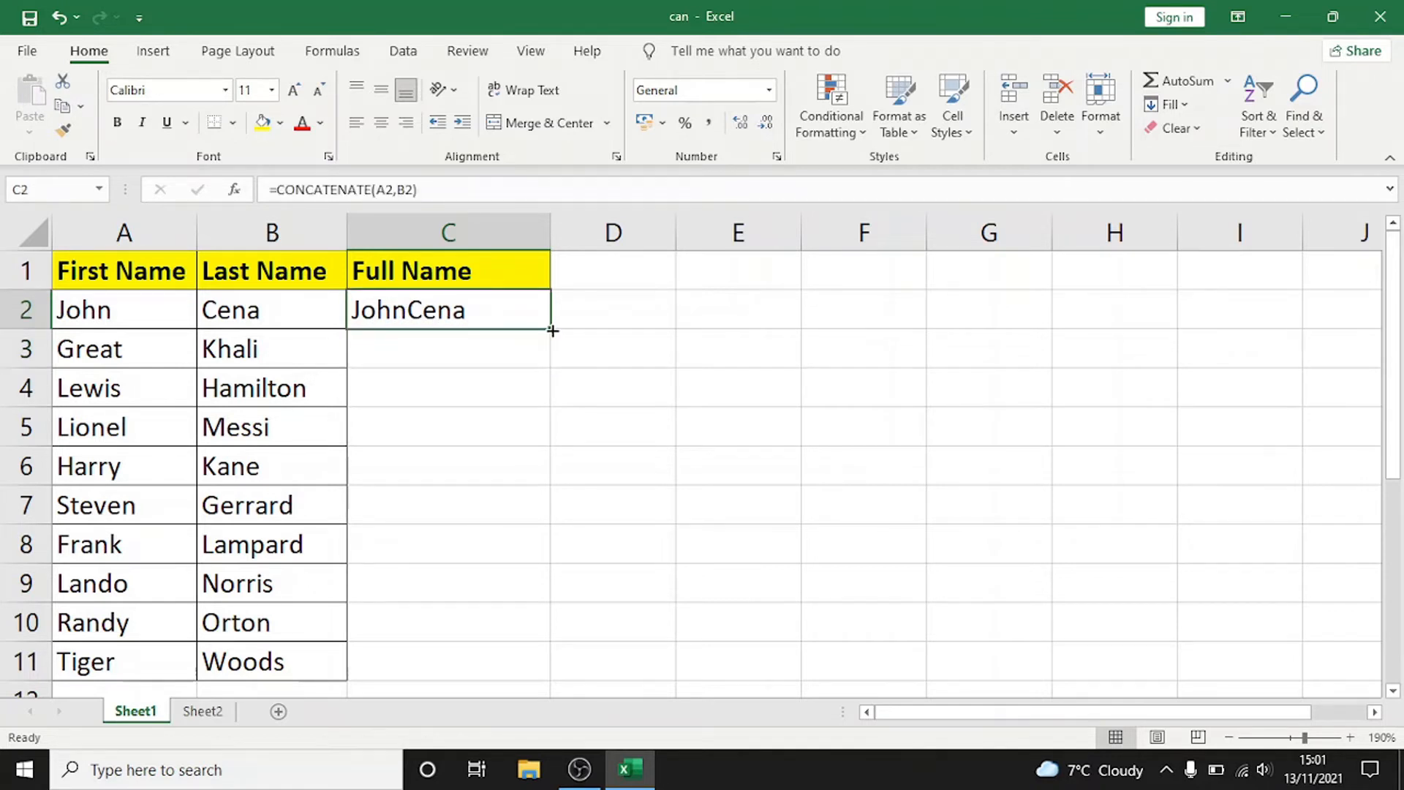
double_click(555, 329)
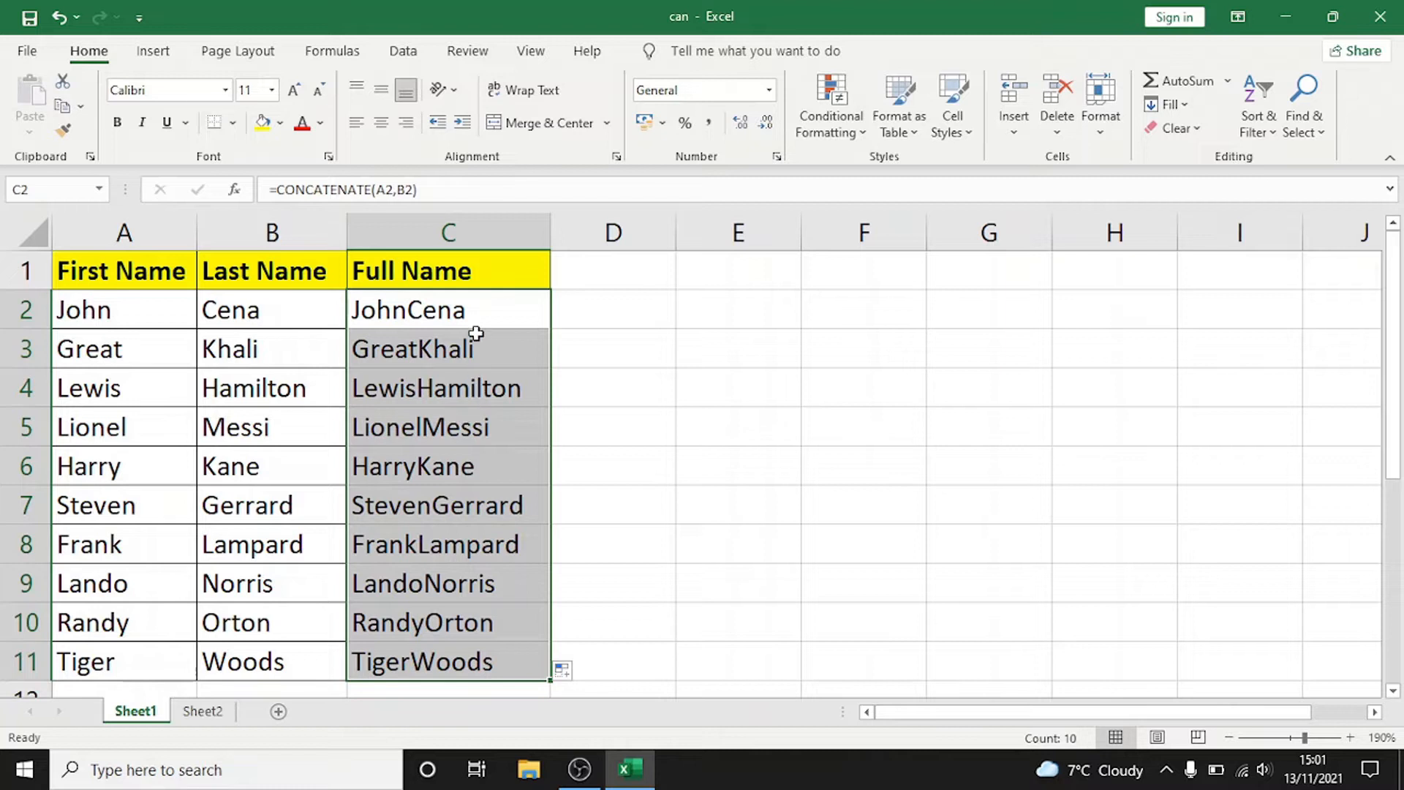
key(ctrl+z)
- Erase the existing CONCATENATE formula from cell C2
key(F2)
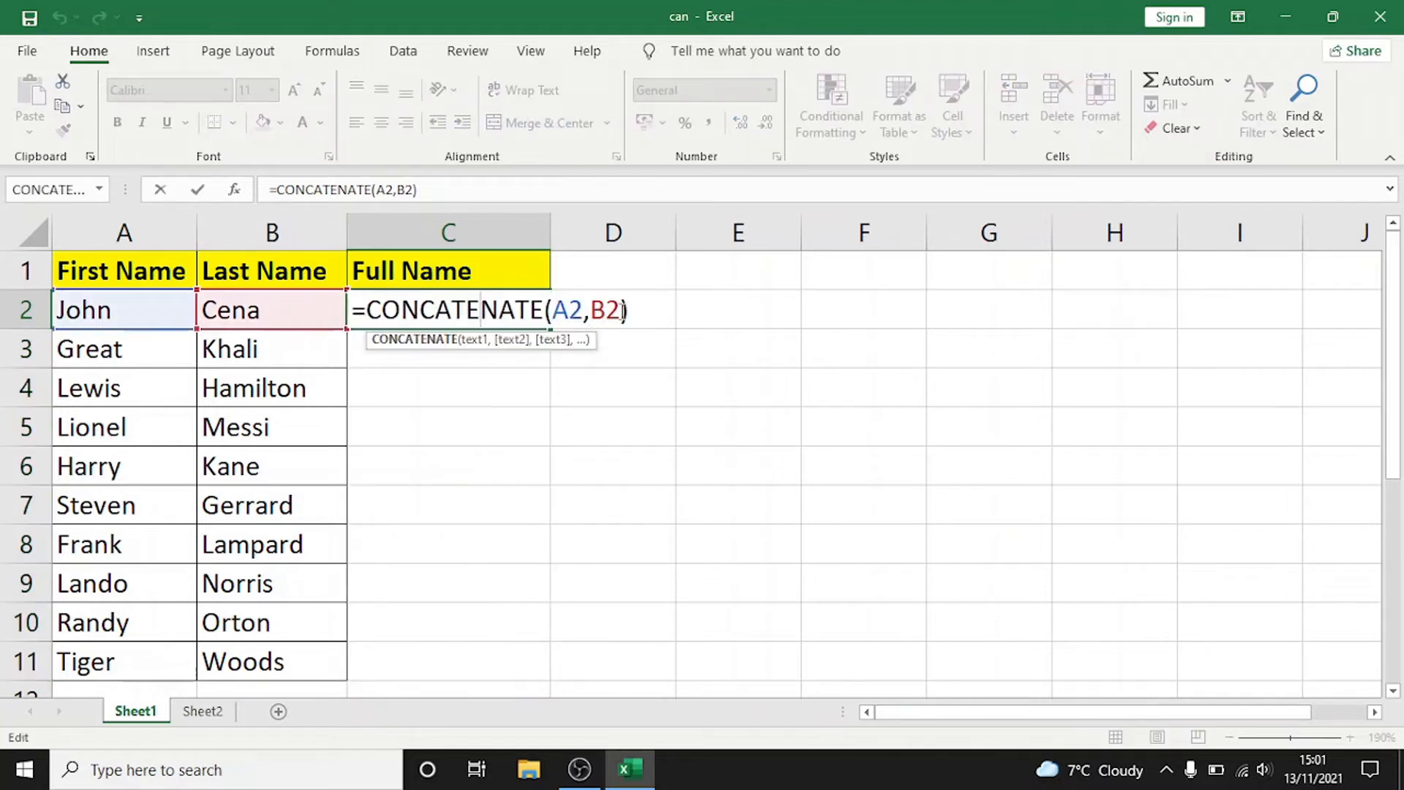
key(BackSpace)
key(BackSpace)
key(BackSpace)
key(BackSpace)
key(BackSpace)
key(BackSpace)
key(BackSpace)
key(BackSpace)
key(BackSpace)
key(BackSpace)
key(BackSpace)
key(BackSpace)
key(BackSpace)
key(BackSpace)
key(BackSpace)
key(BackSpace)
key(BackSpace)
key(BackSpace)
key(BackSpace)
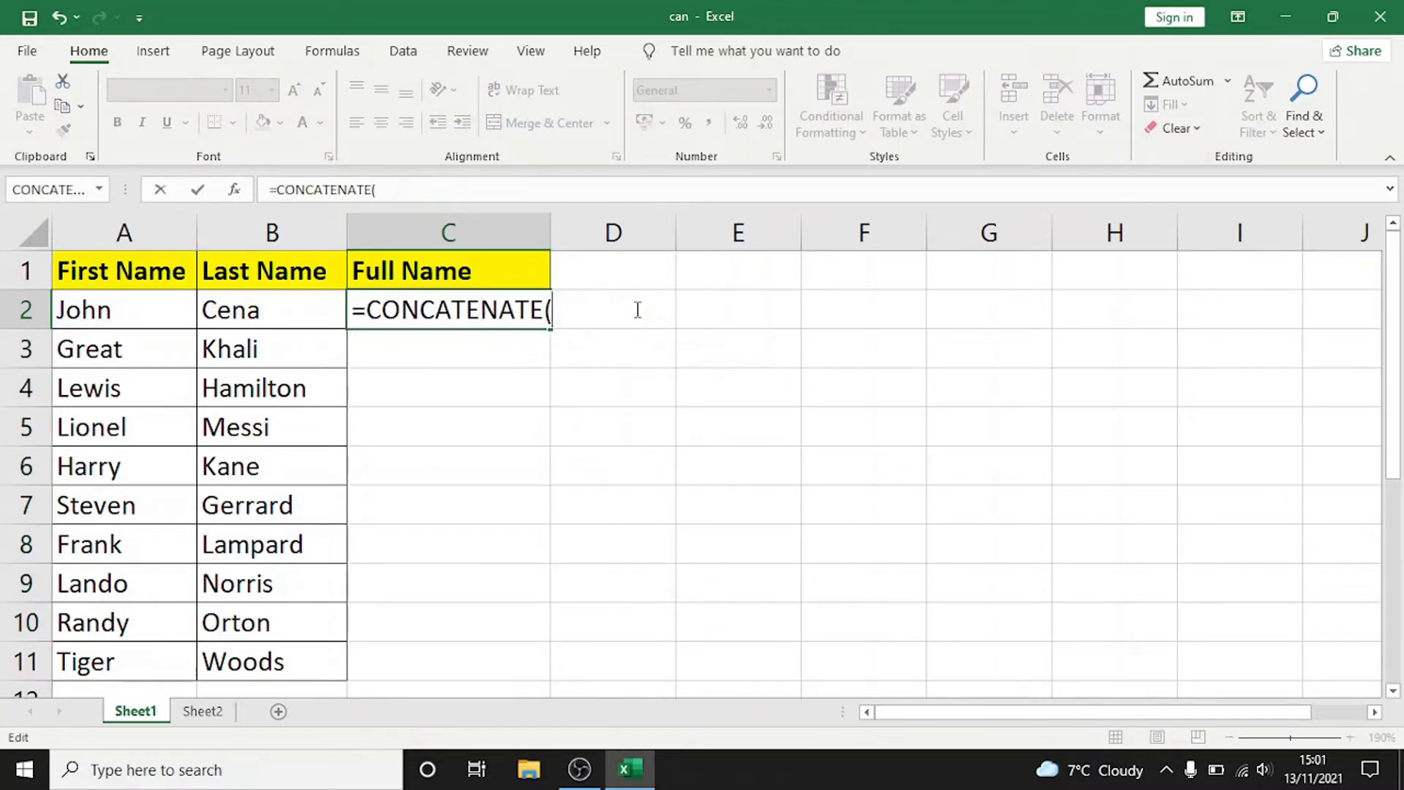
- Enter =CONCATENATE(A2," ",B2) in cell C2 to join the first and last names with a space
text(=conc)
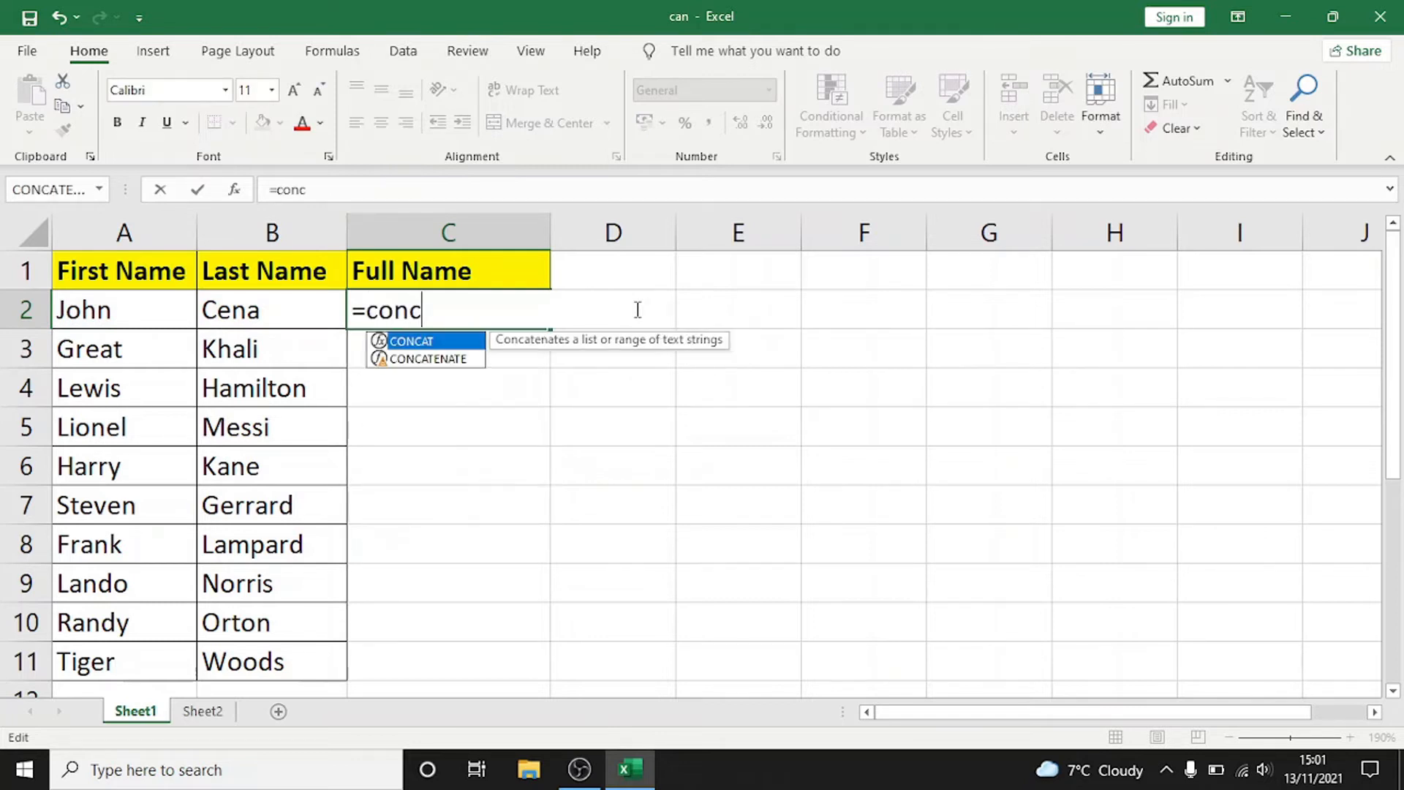
double_click(461, 360)
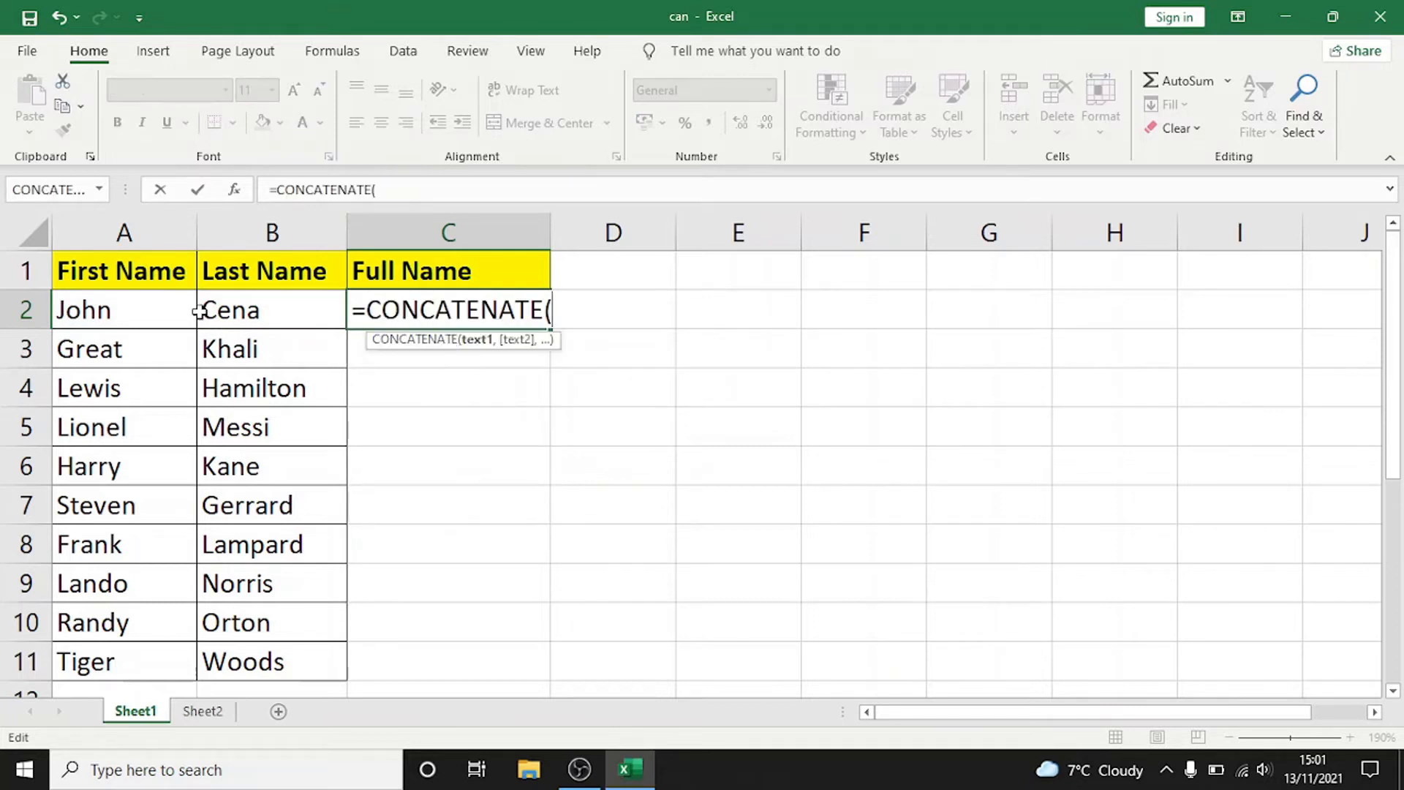
click(135, 312)
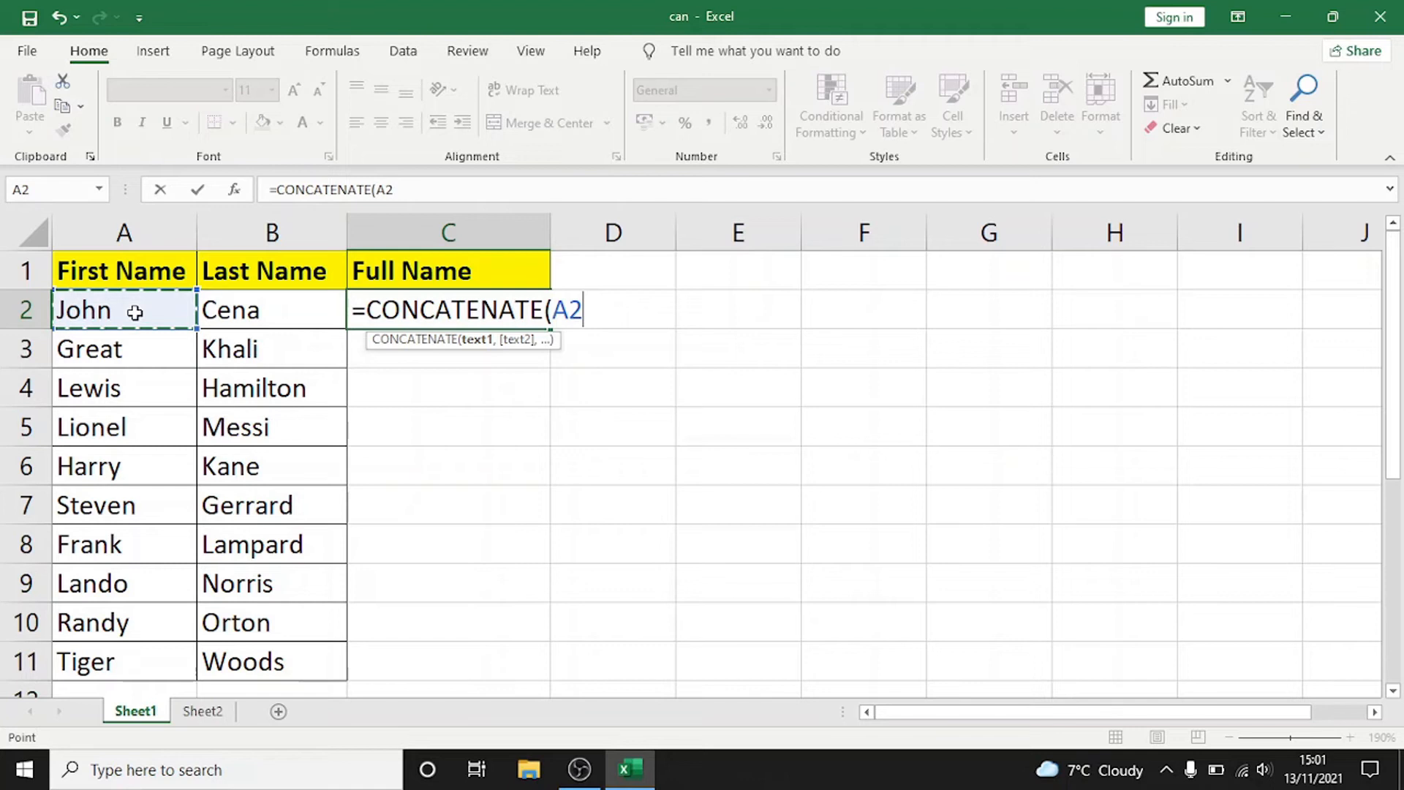
text(,)
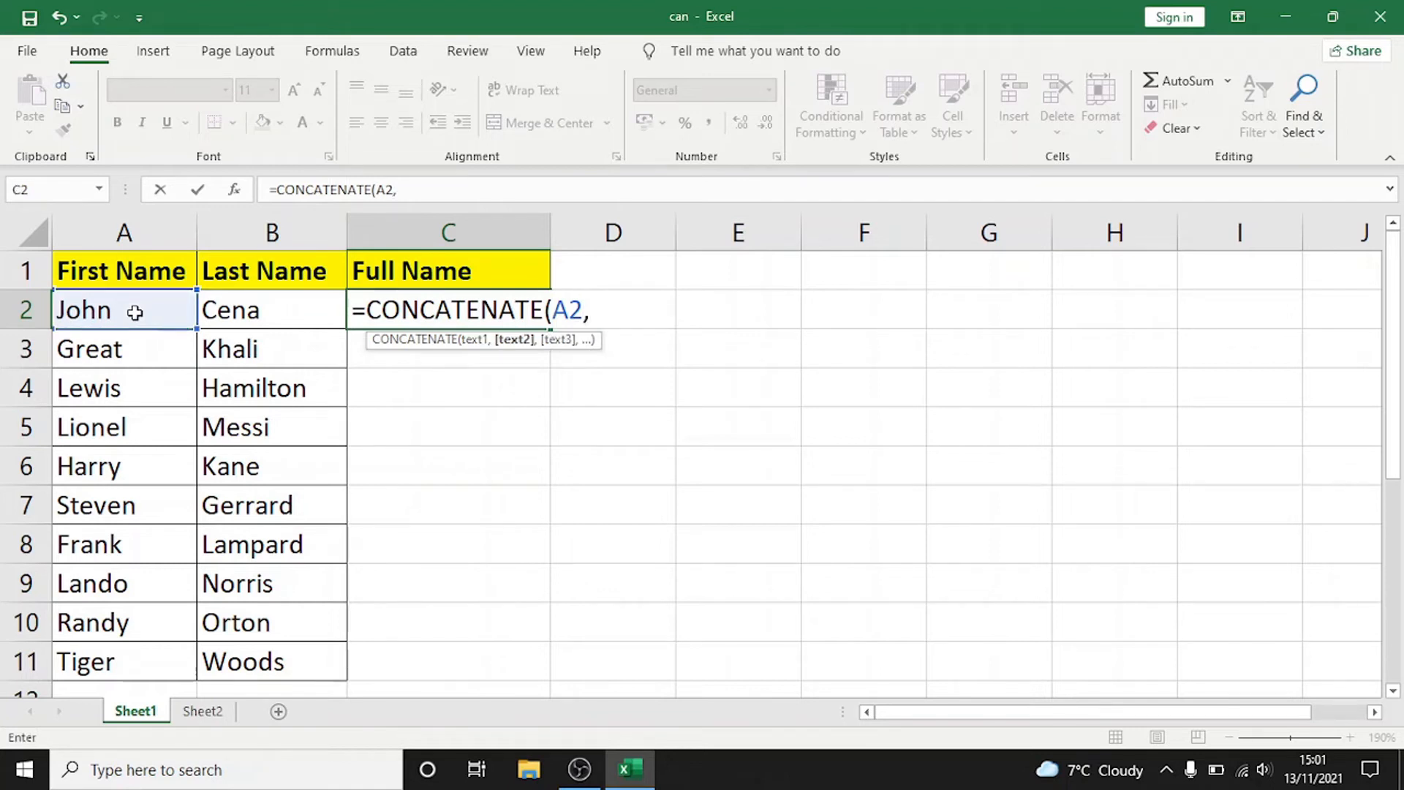
text(")
text(",)
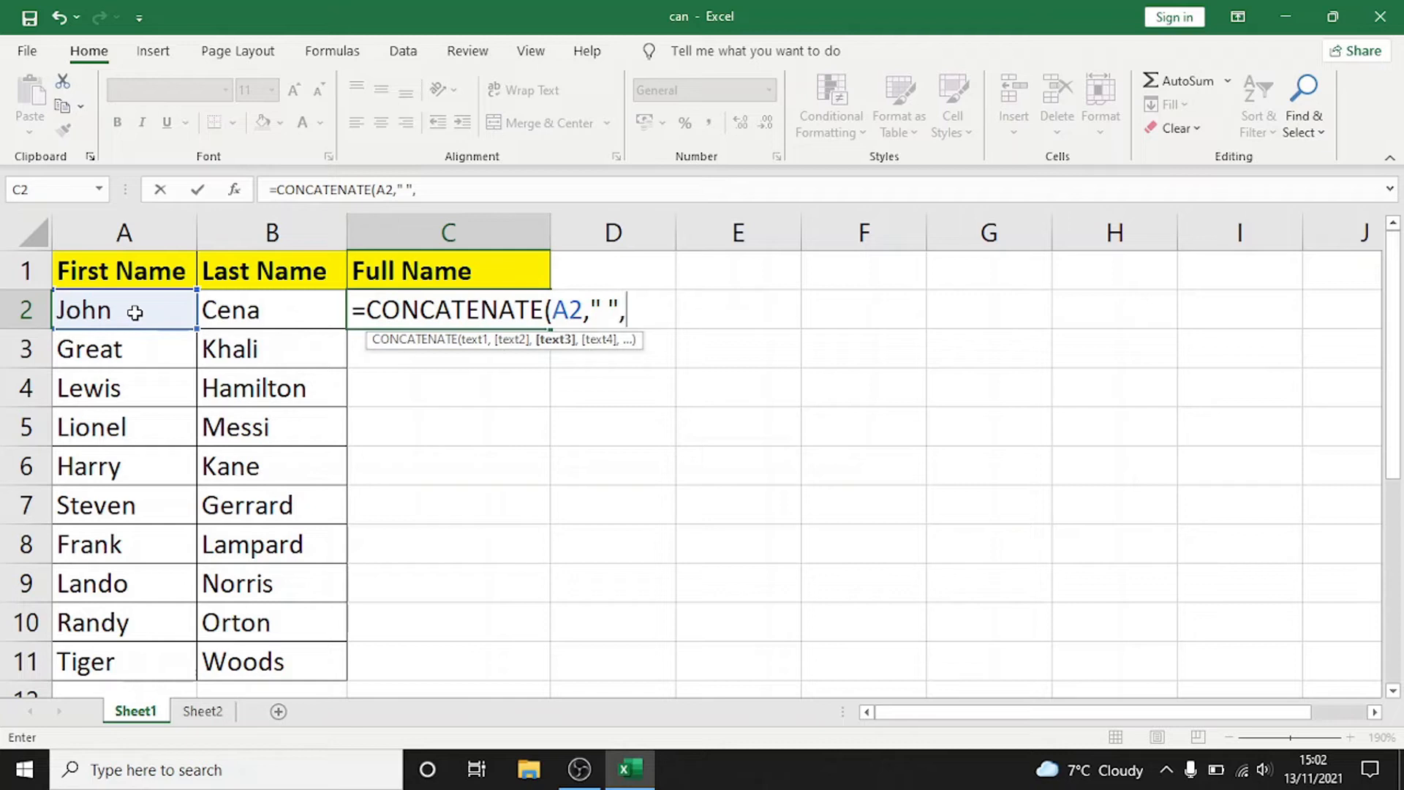
click(263, 316)
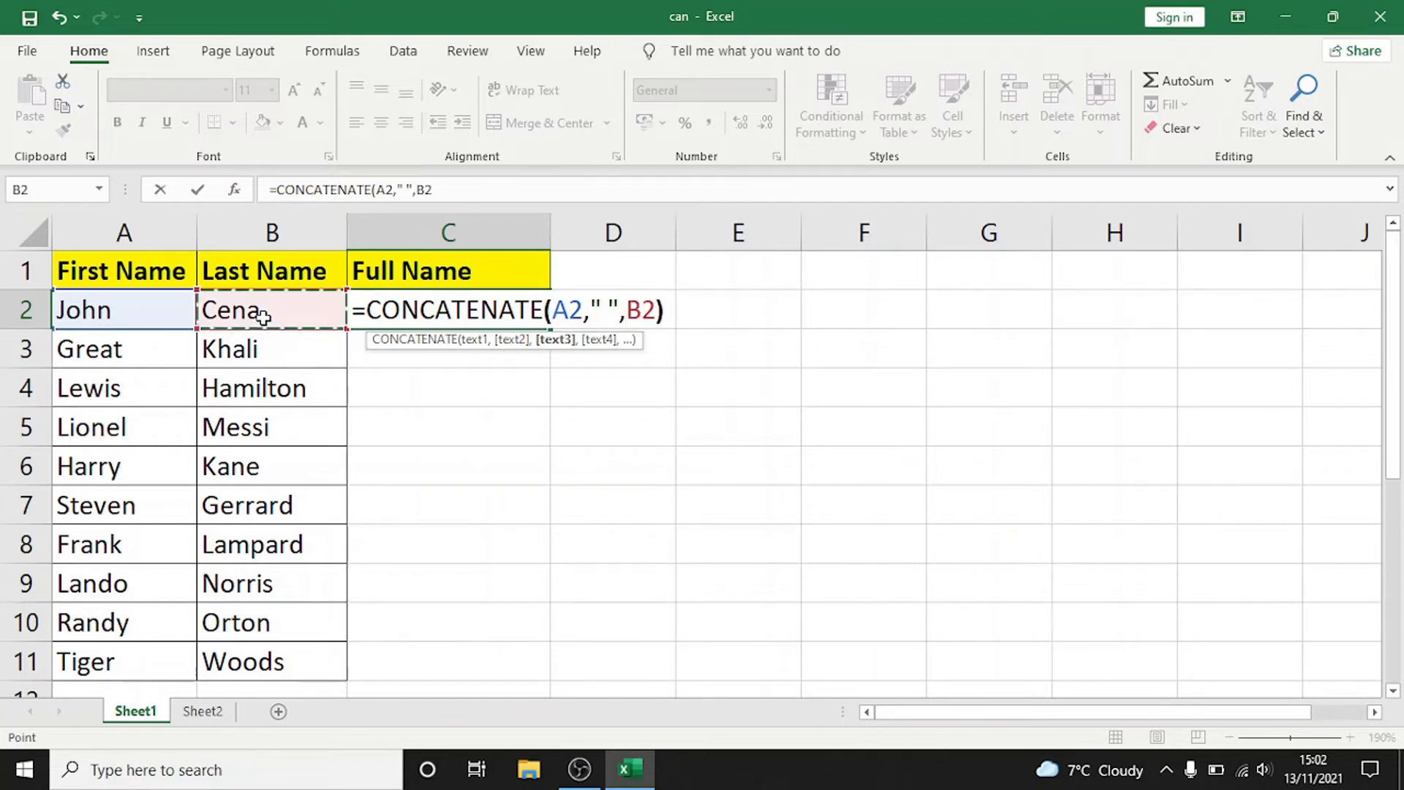
text())
key(Return)
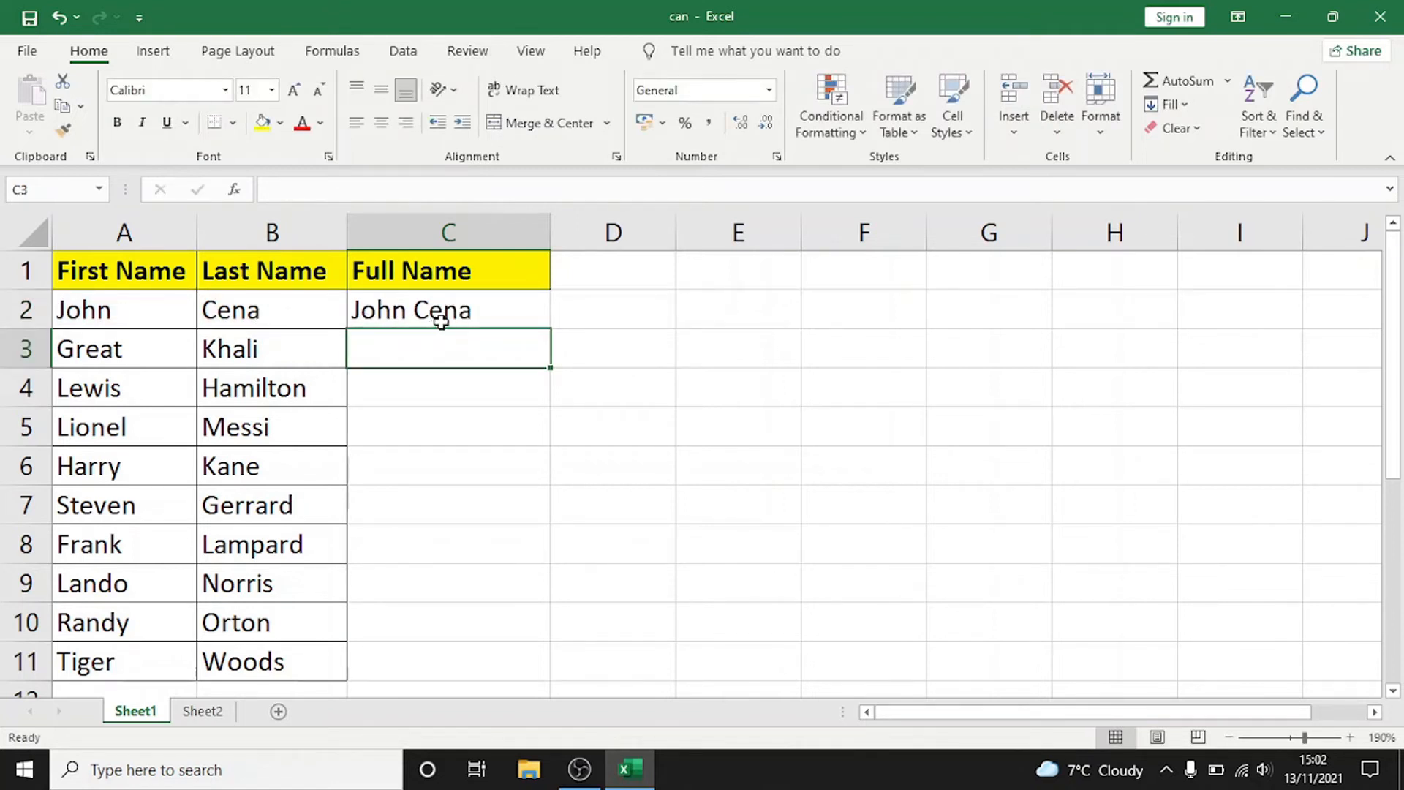
- Enter =CONCATENATE(A3," ",B3) in cell C3 to build the full name for that row
click(464, 310)
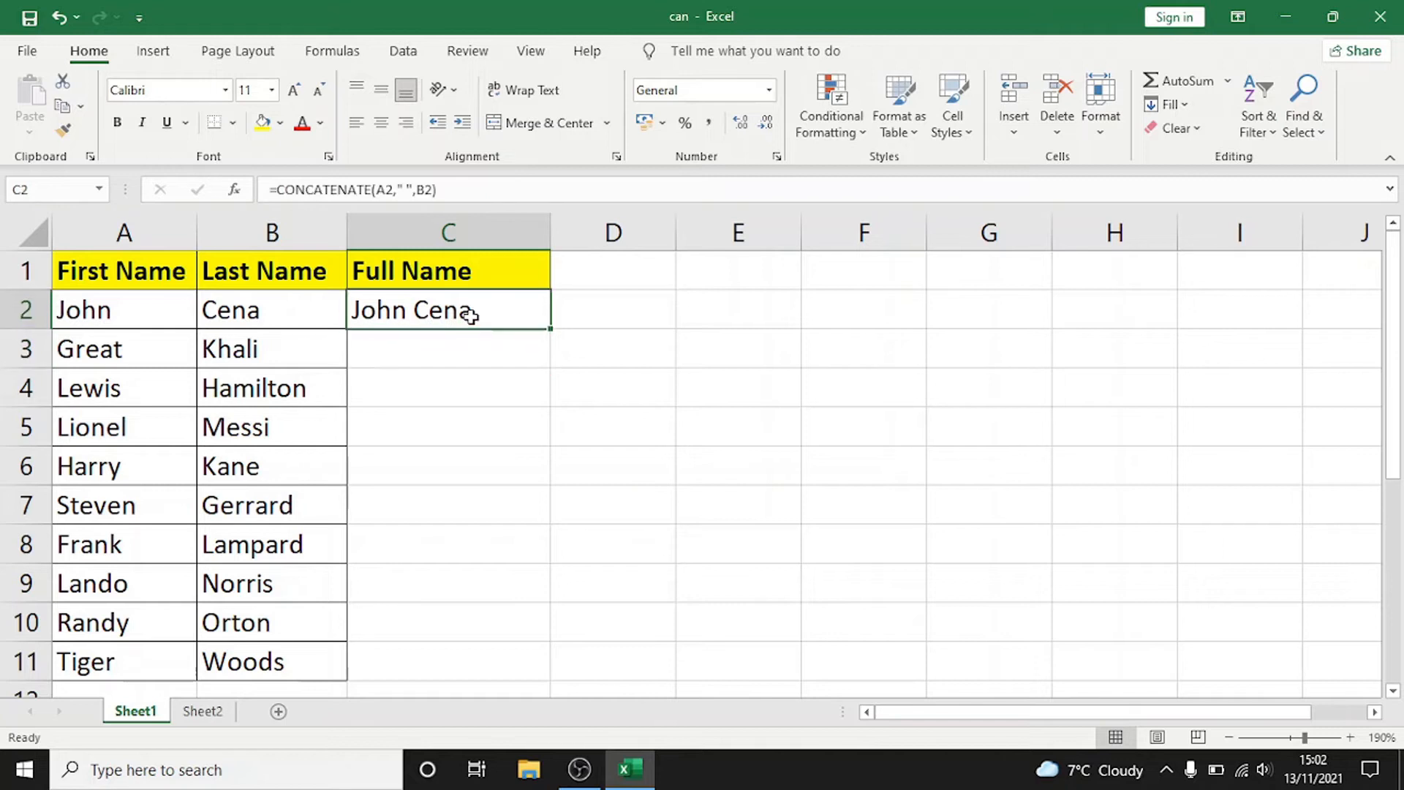
click(443, 348)
text(=conc)
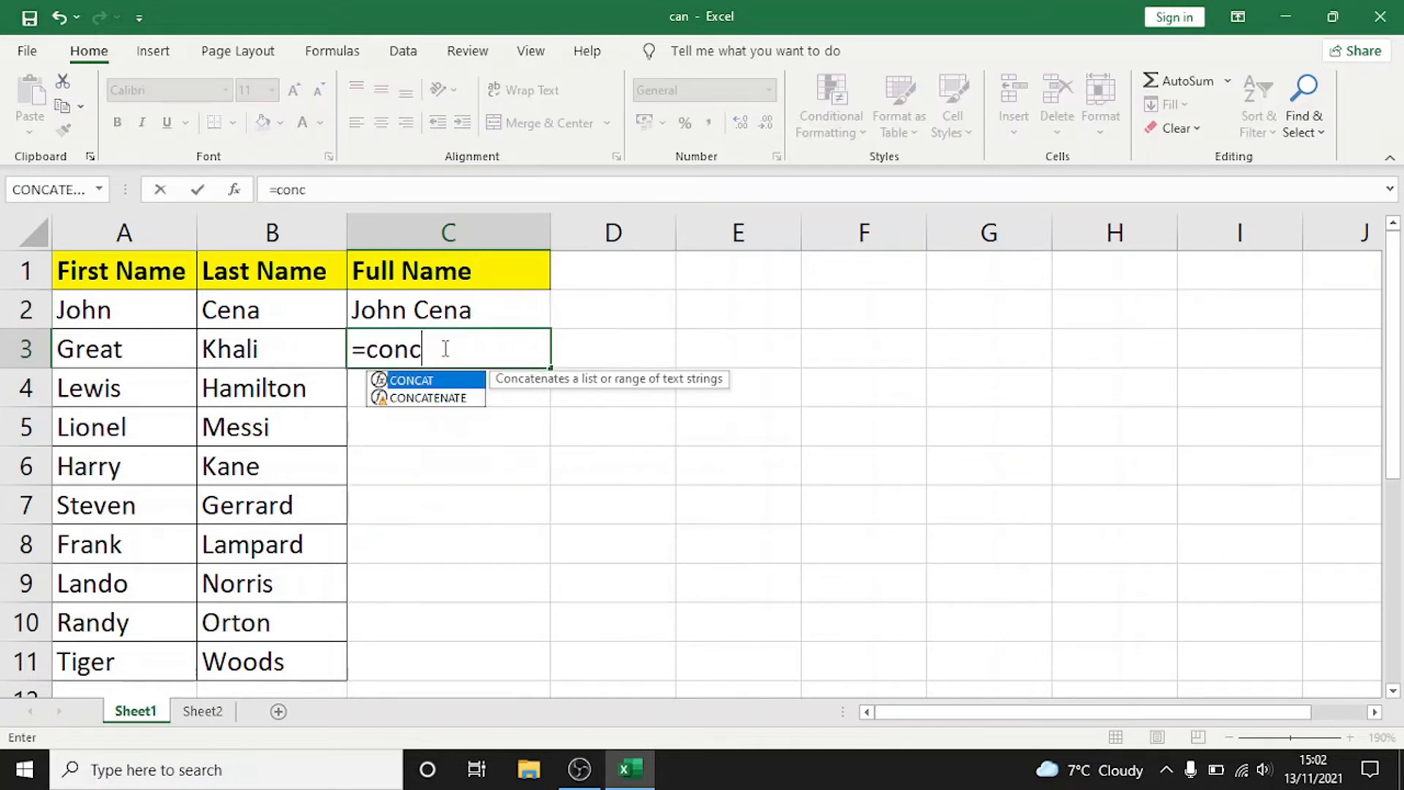
double_click(431, 399)
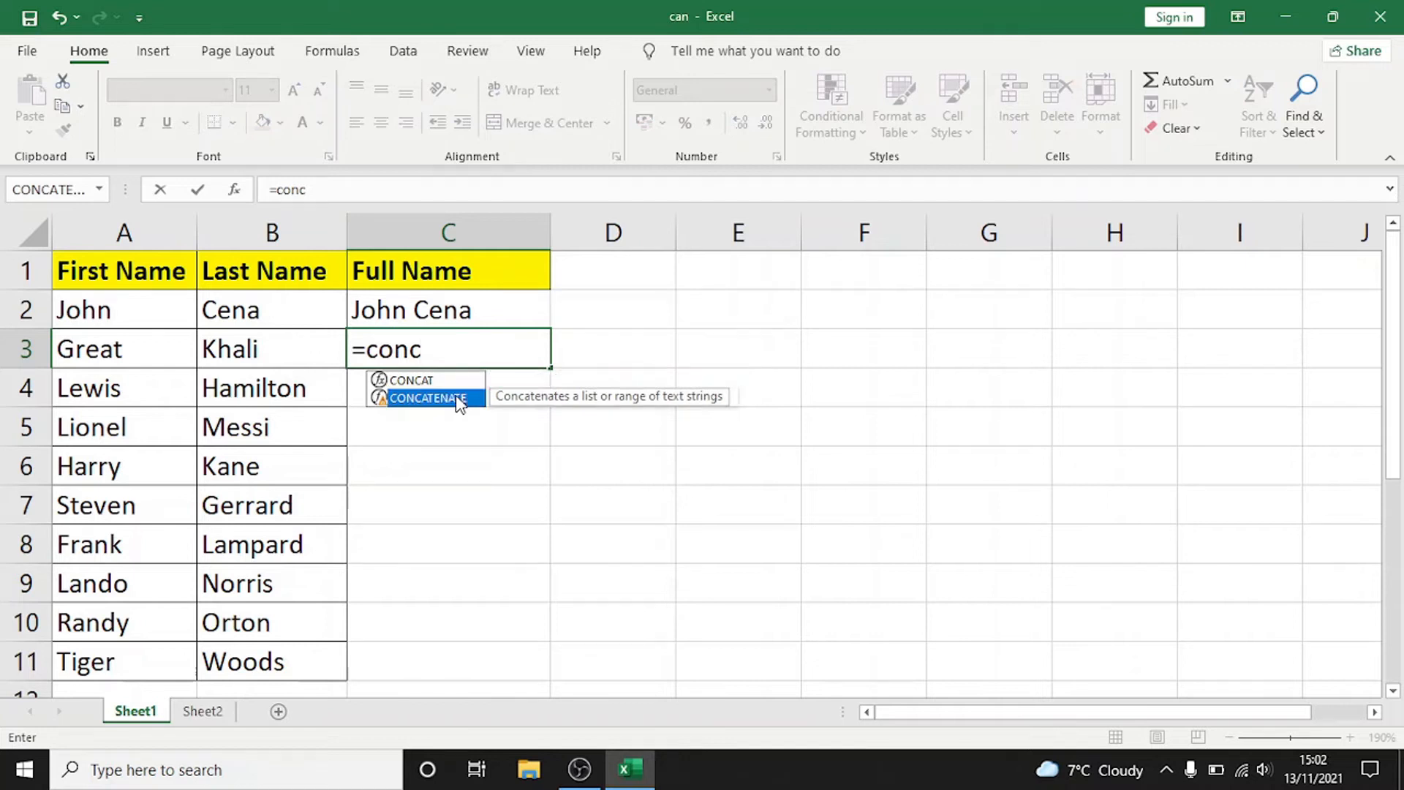
click(149, 348)
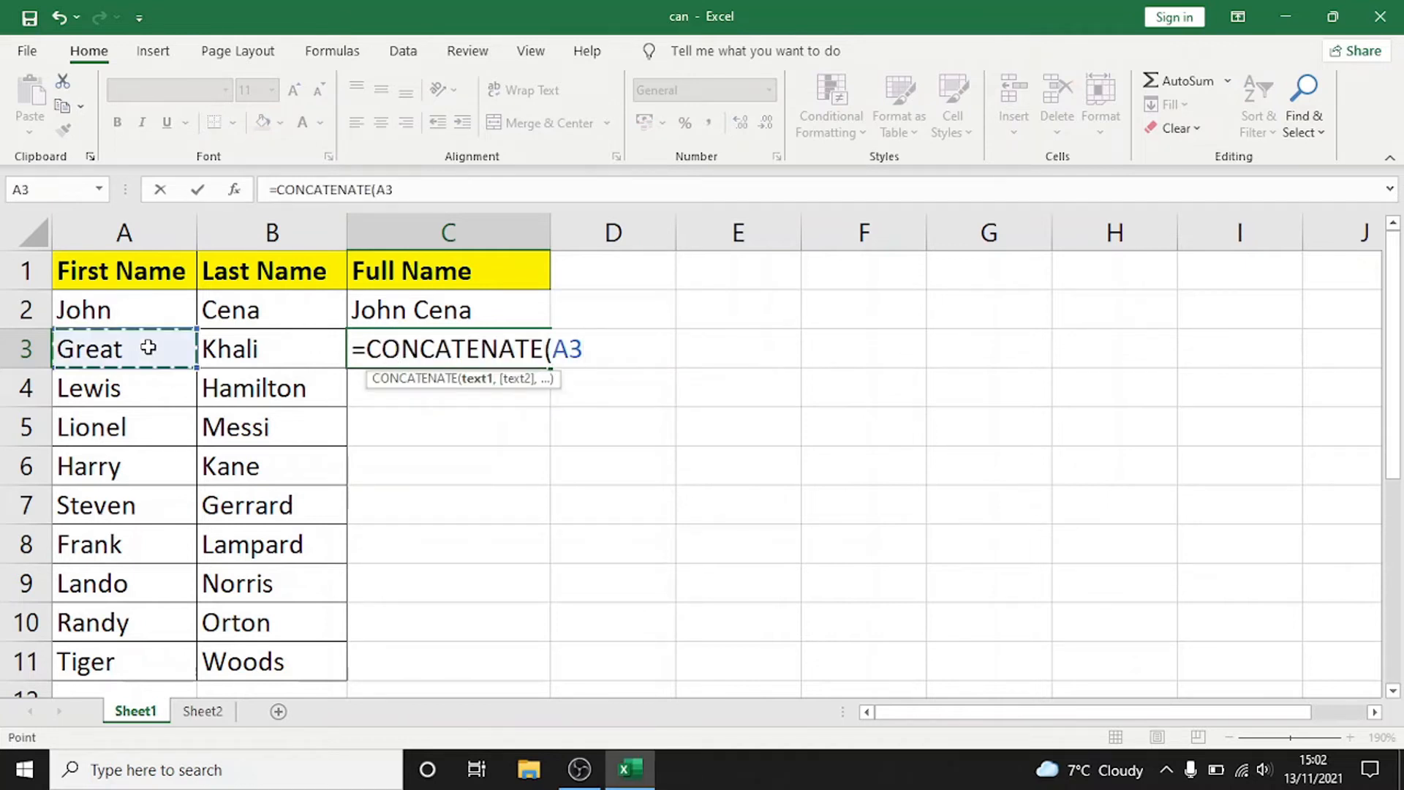
text(, )
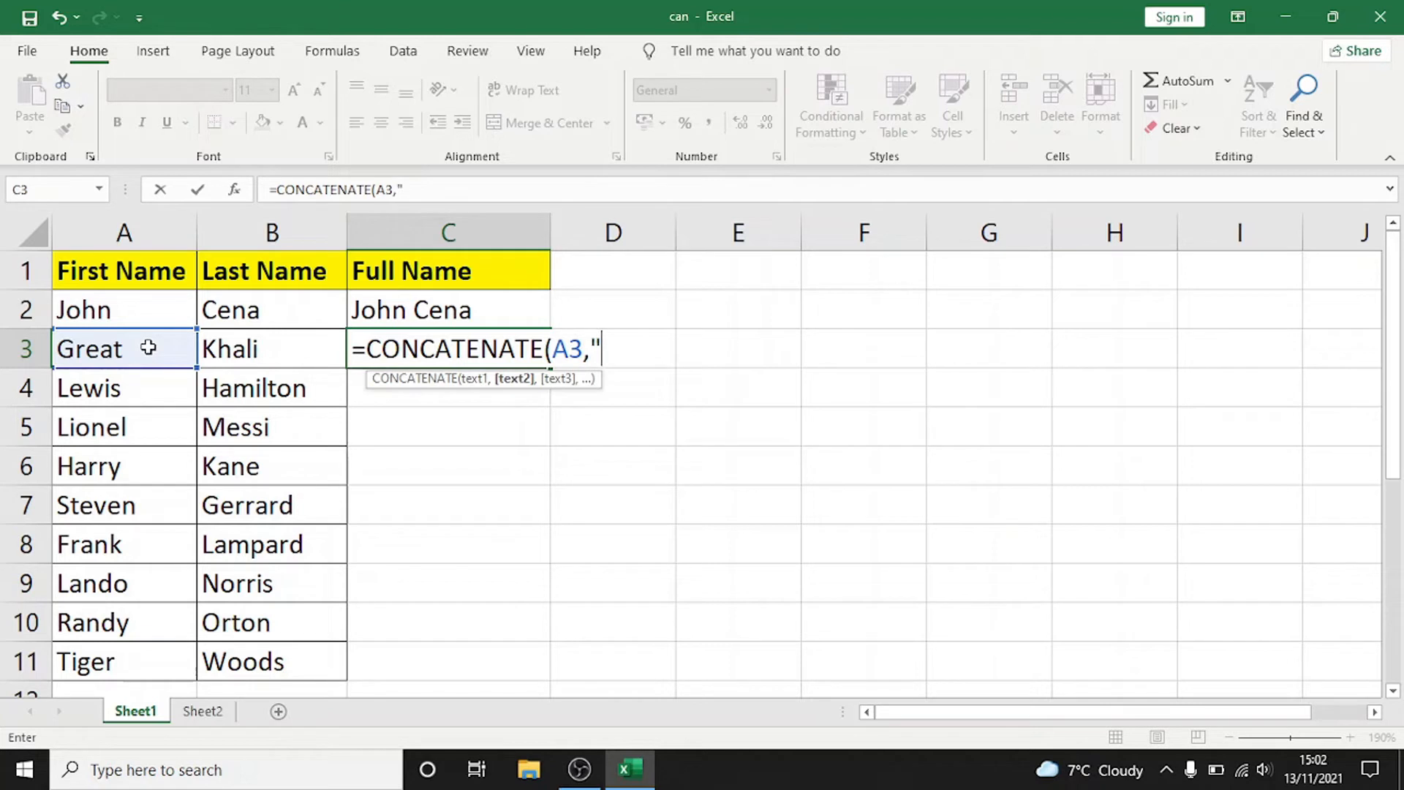
text( ",)
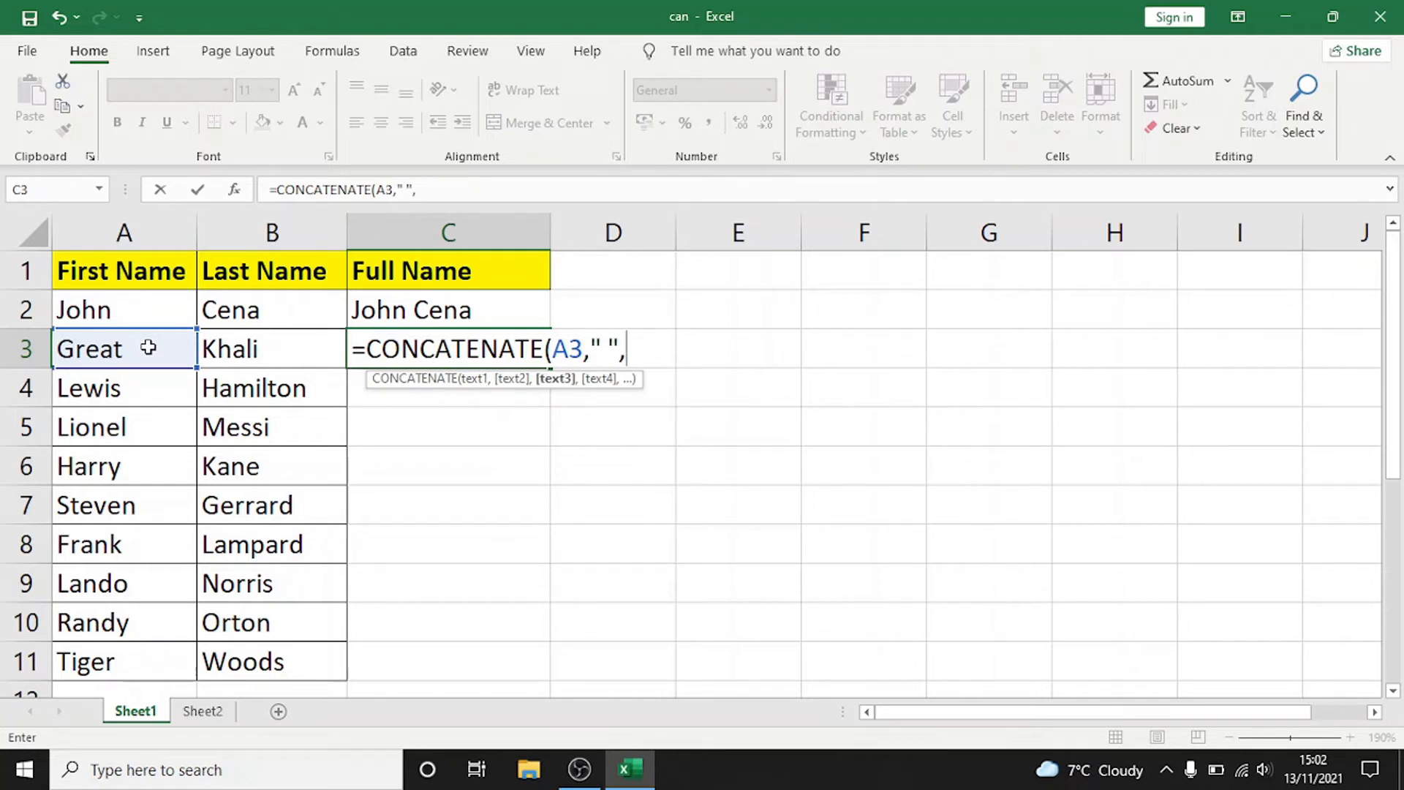
click(245, 349)
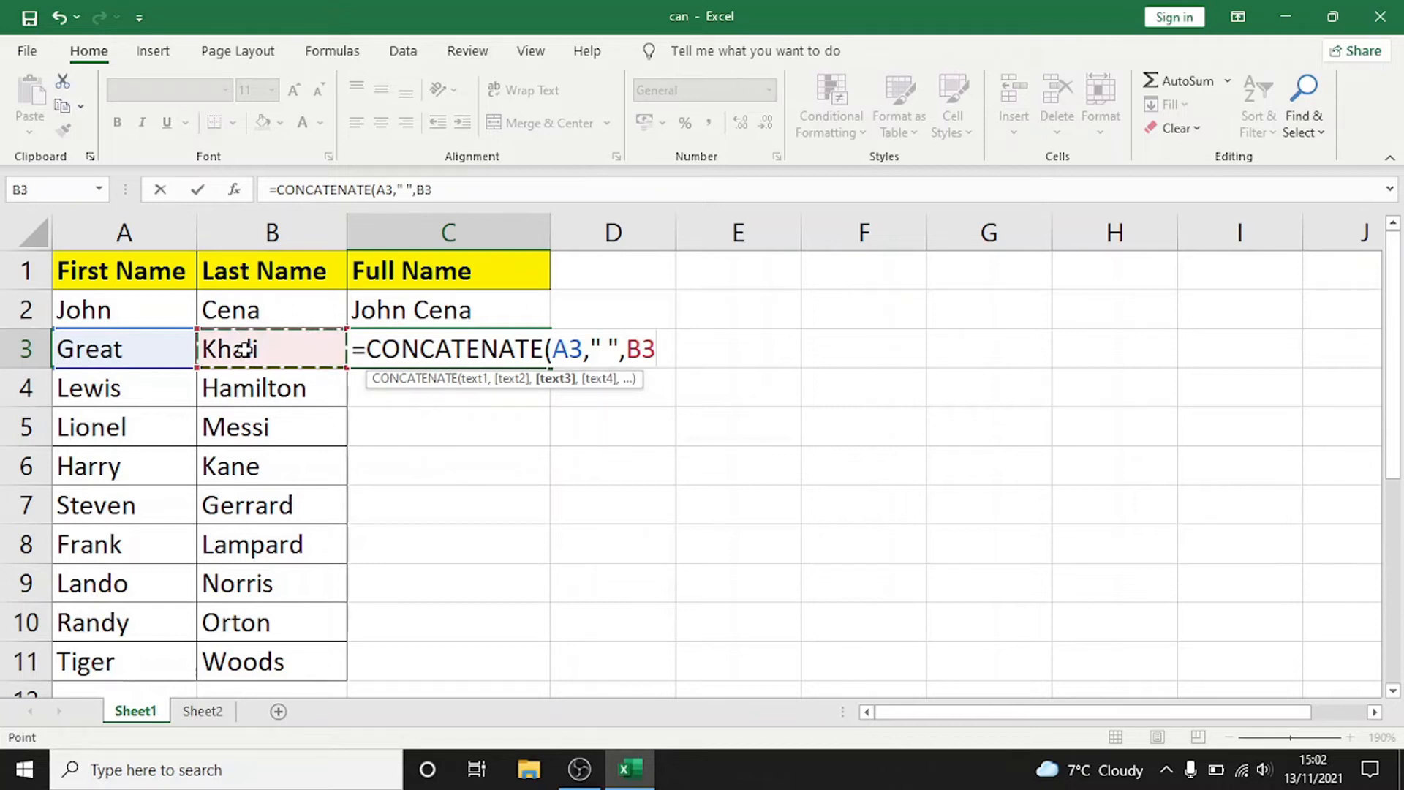
text())
key(Return)
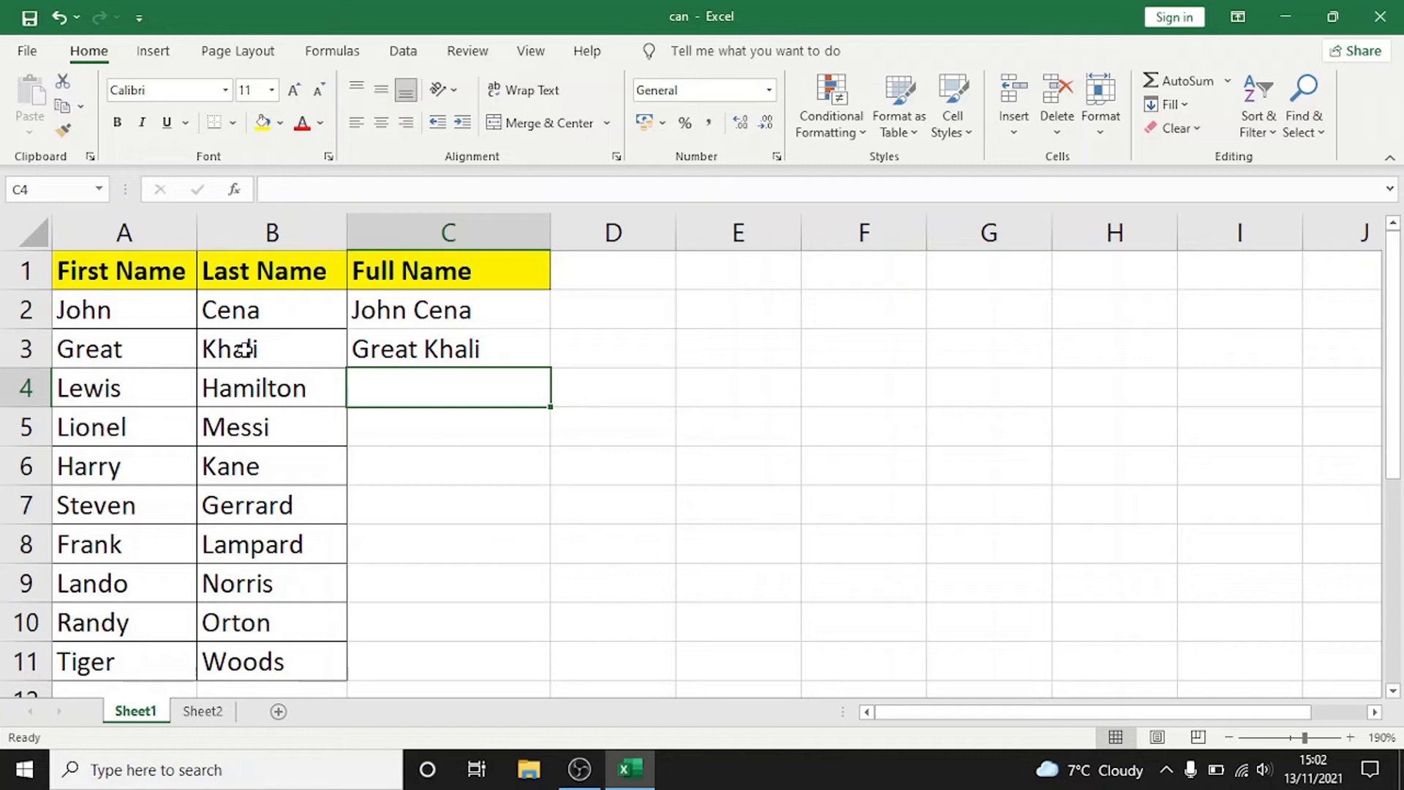
- Enter =CONCATENATE(A4," ",B4) in cell C4 and fill the formula down the rest of the Full Name column
text(=c)
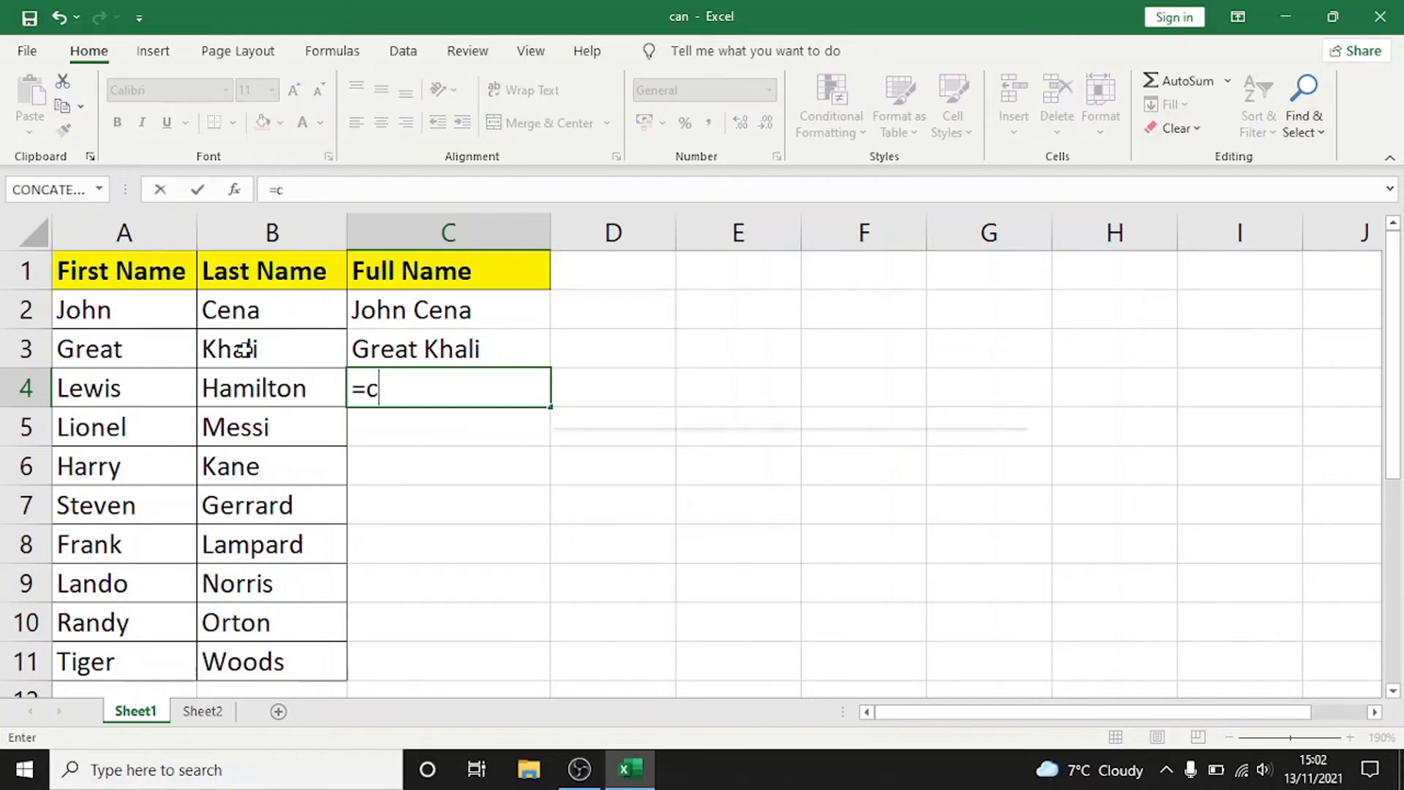
text(onc)
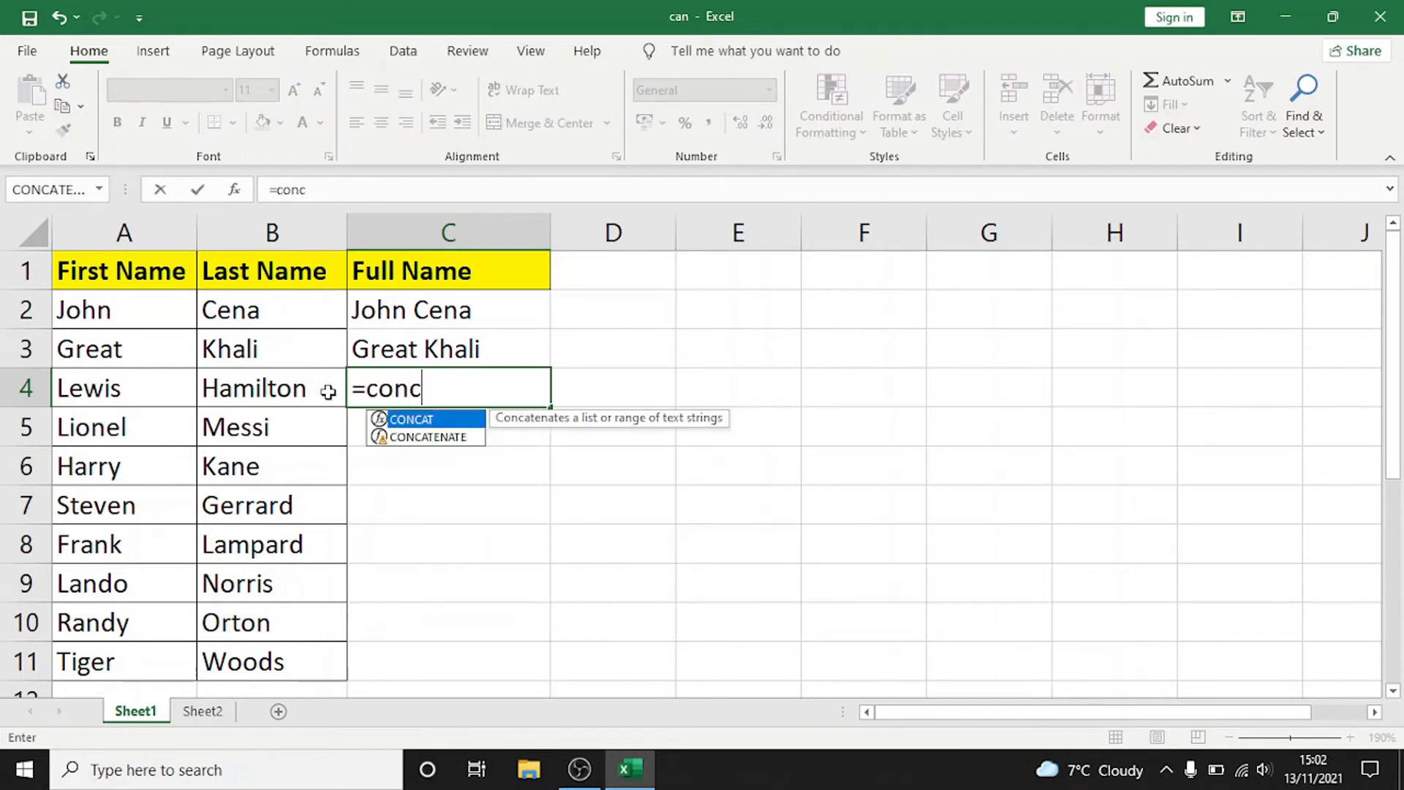
click(406, 437)
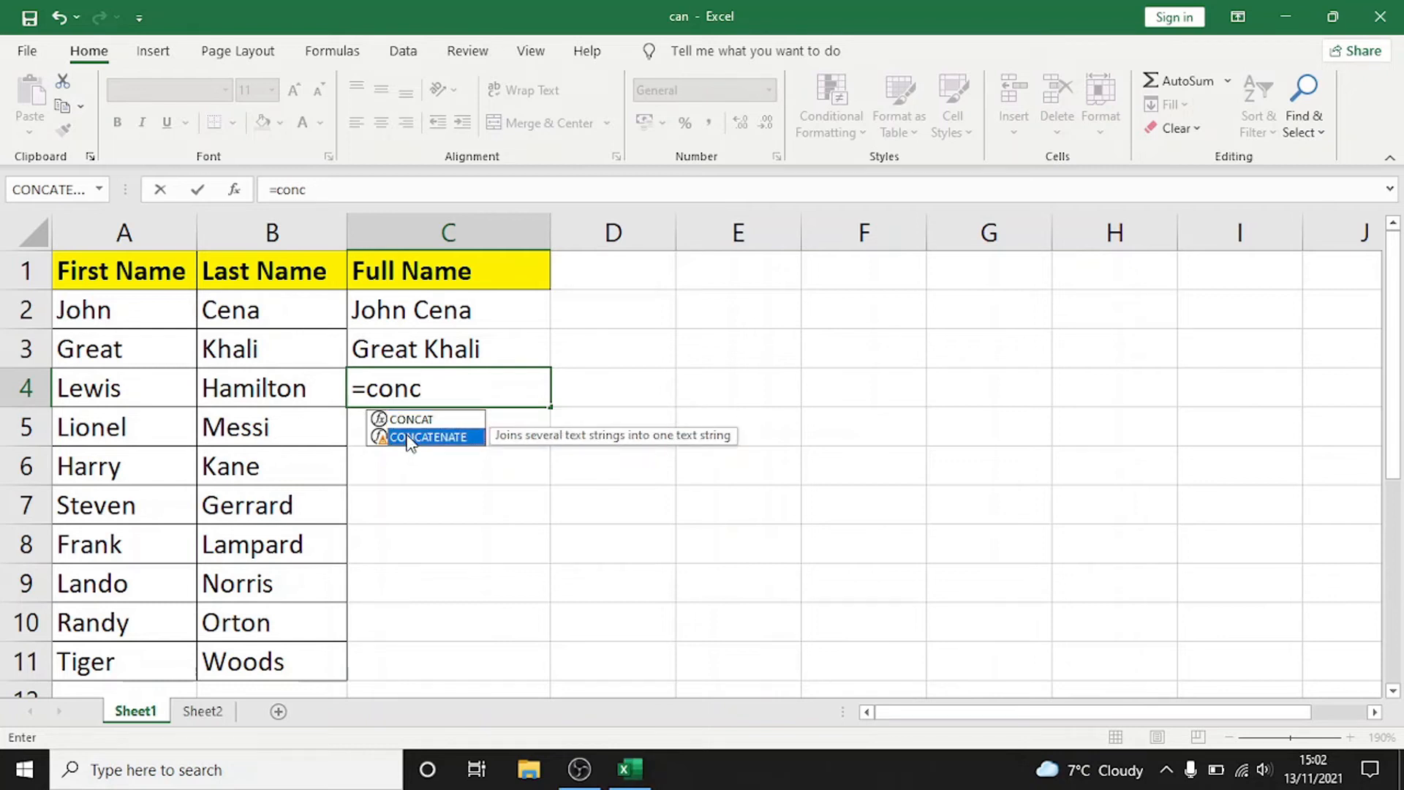
double_click(406, 437)
click(91, 390)
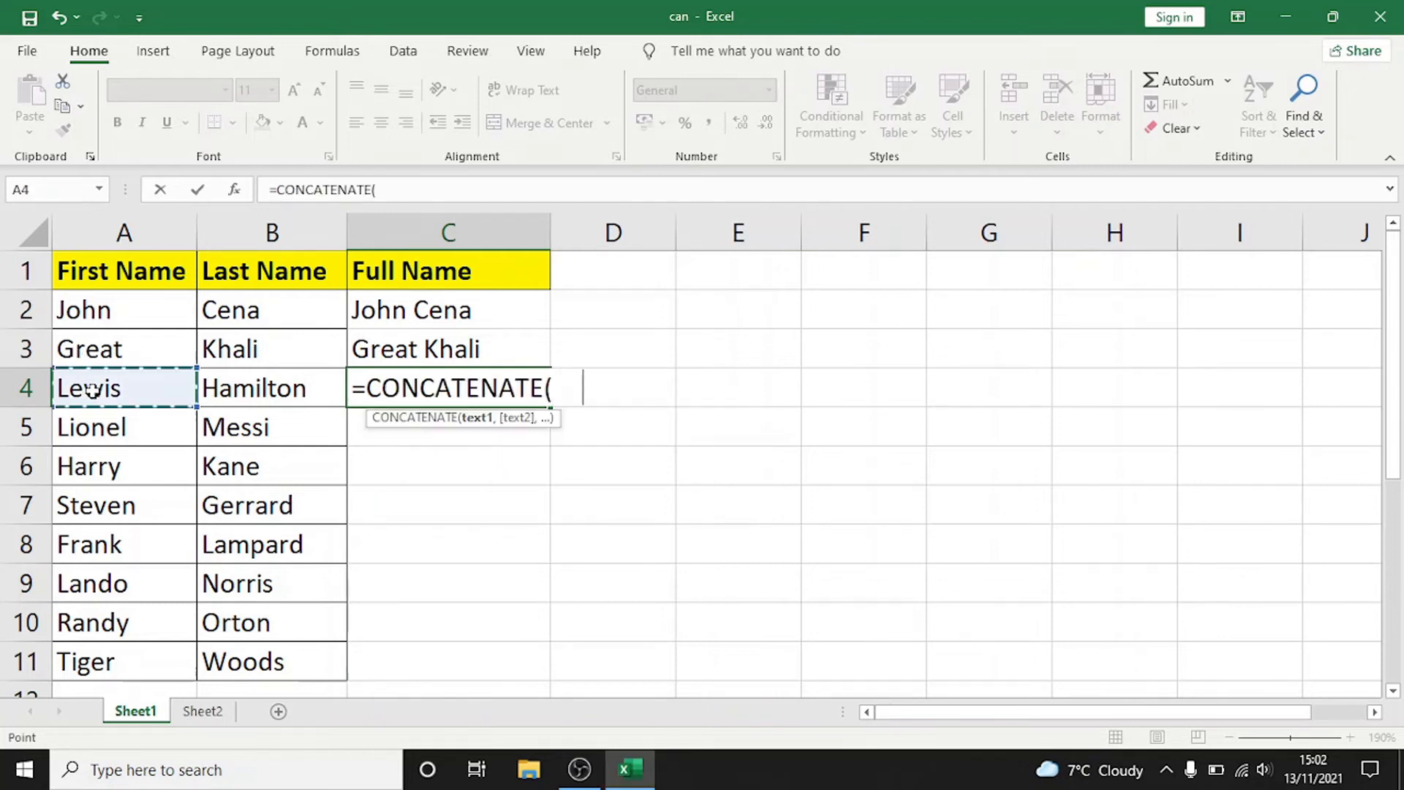
text(, )
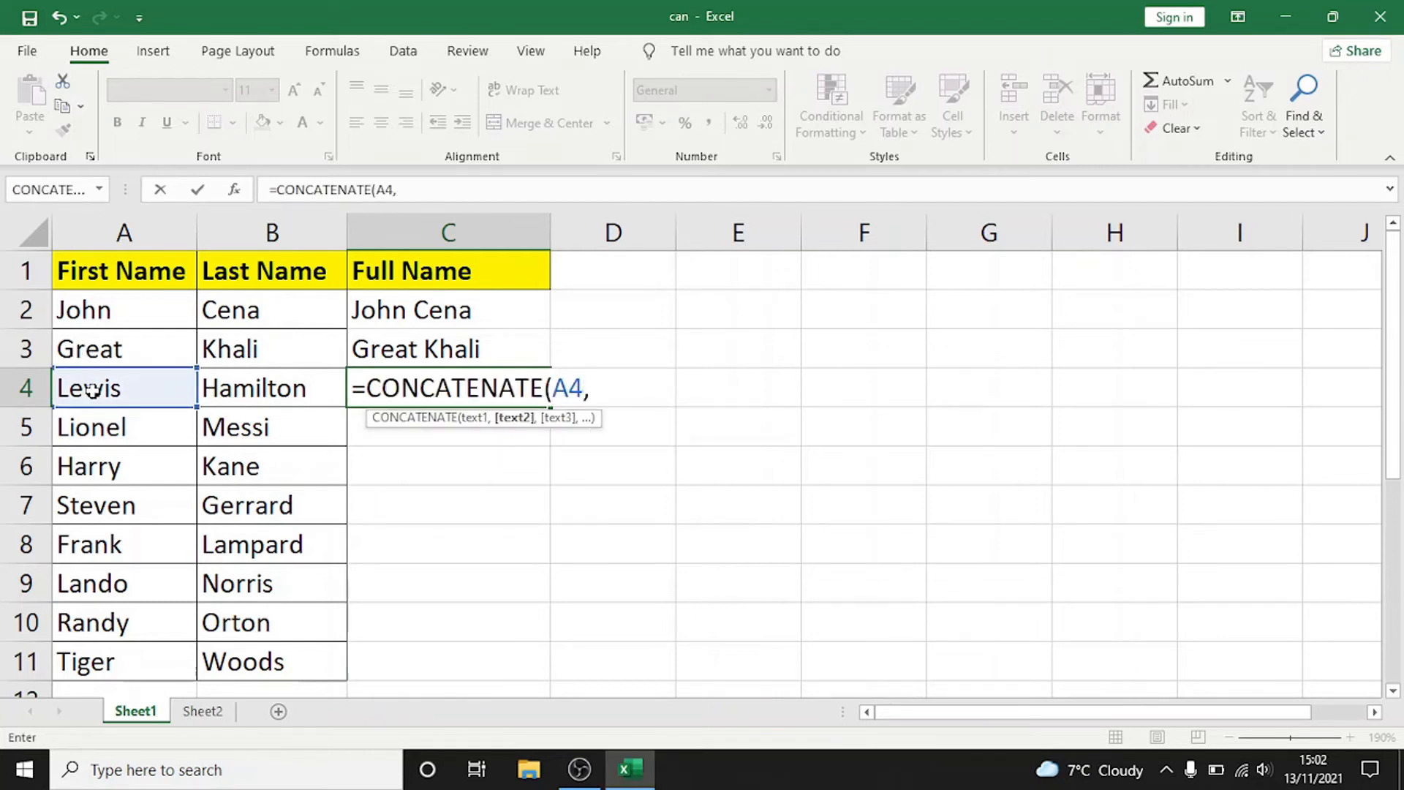
text( ",)
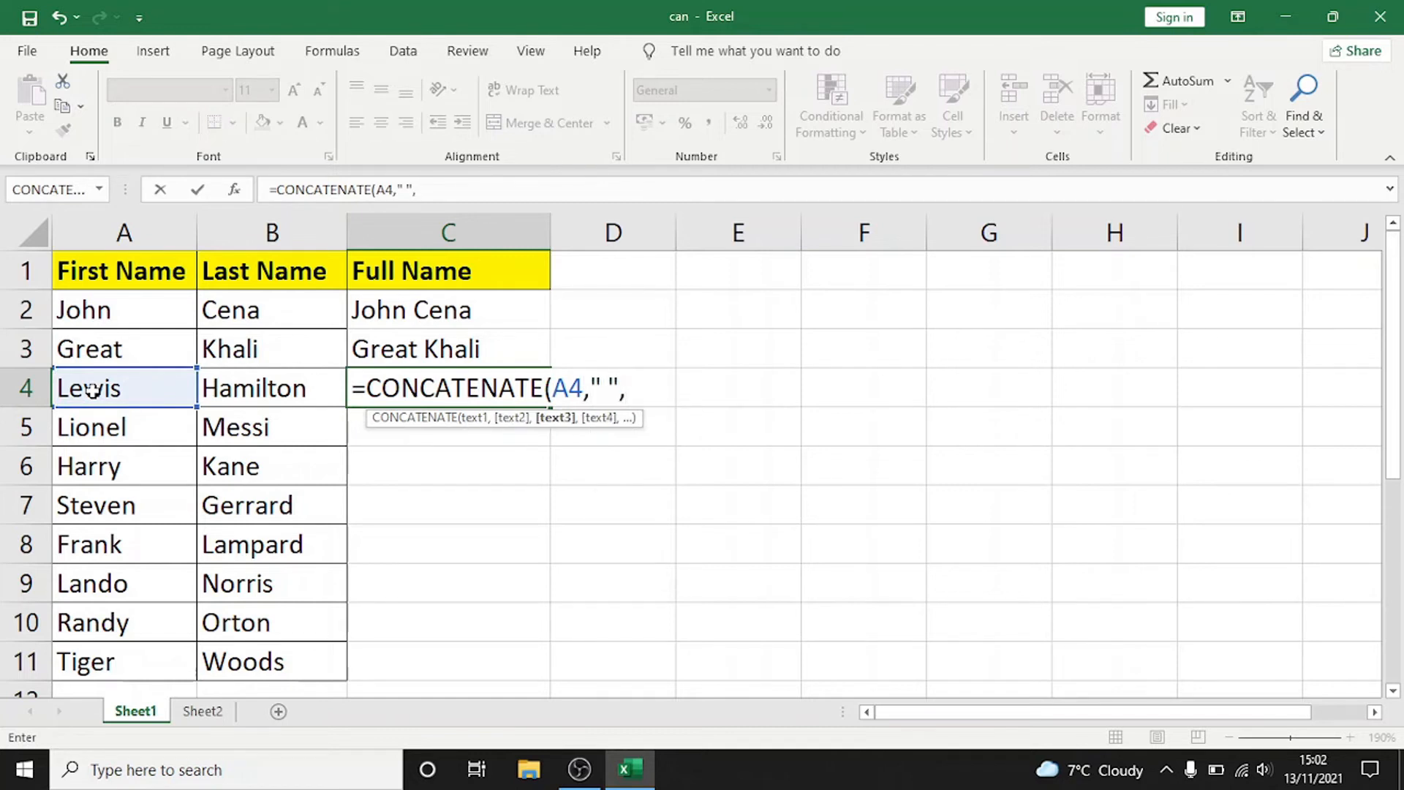
click(269, 388)
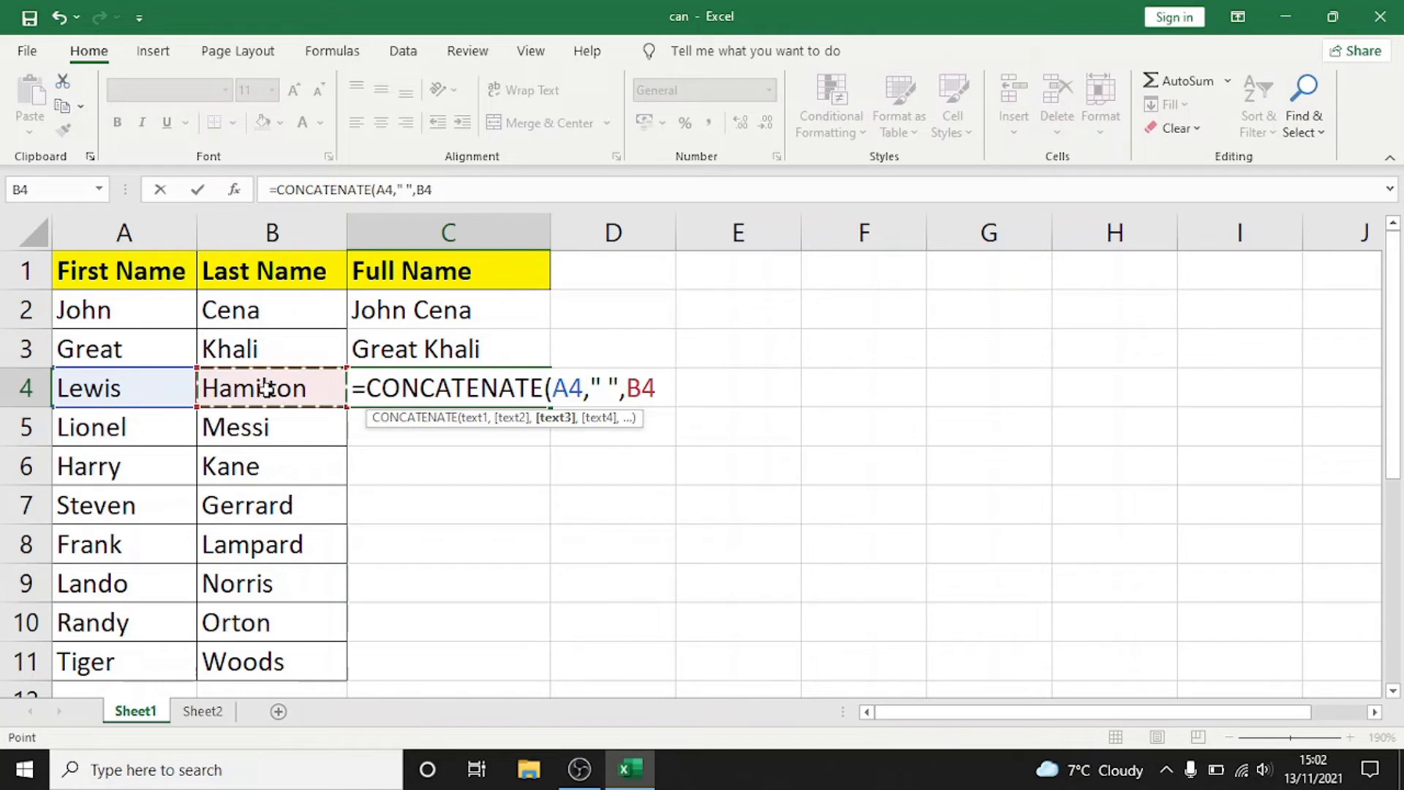
text())
key(Return)
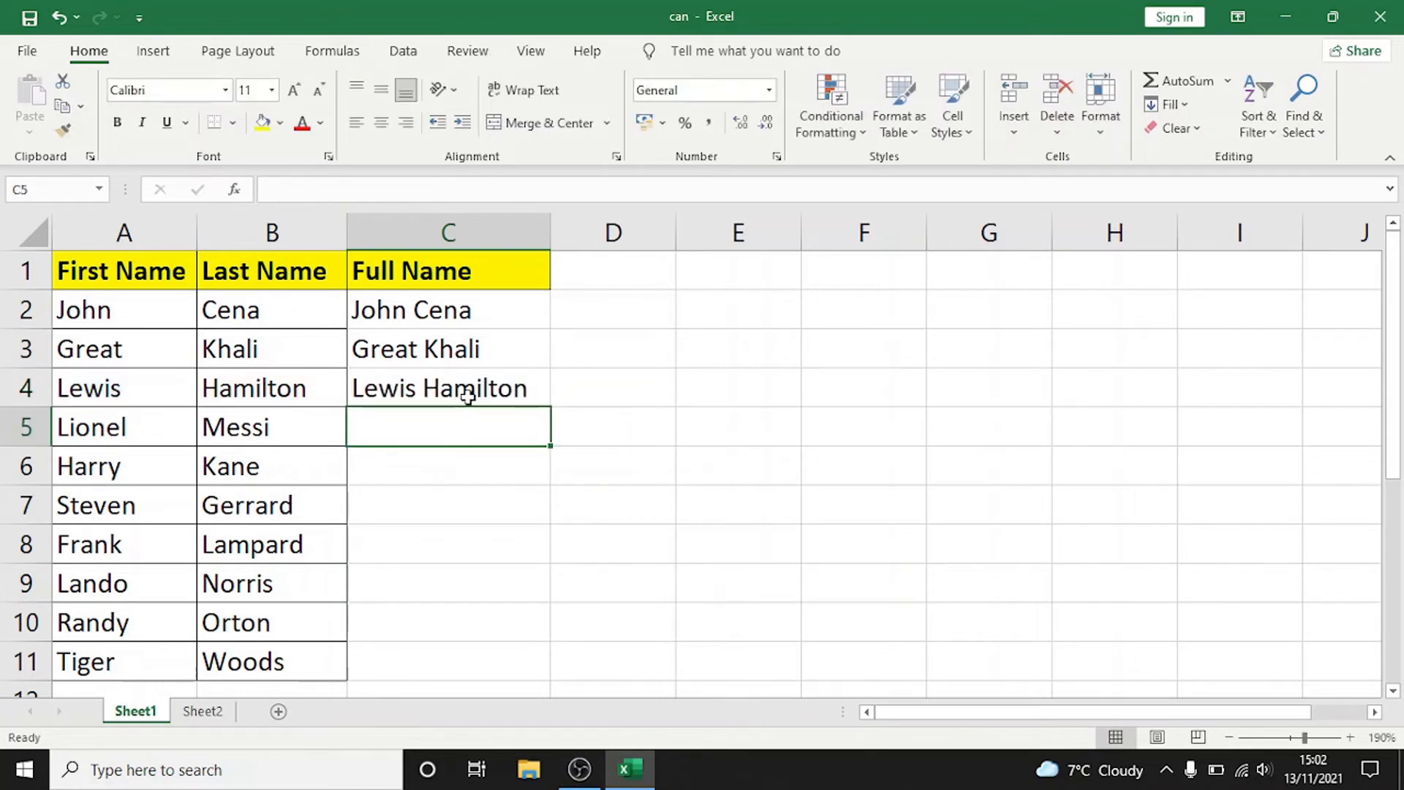
click(542, 393)
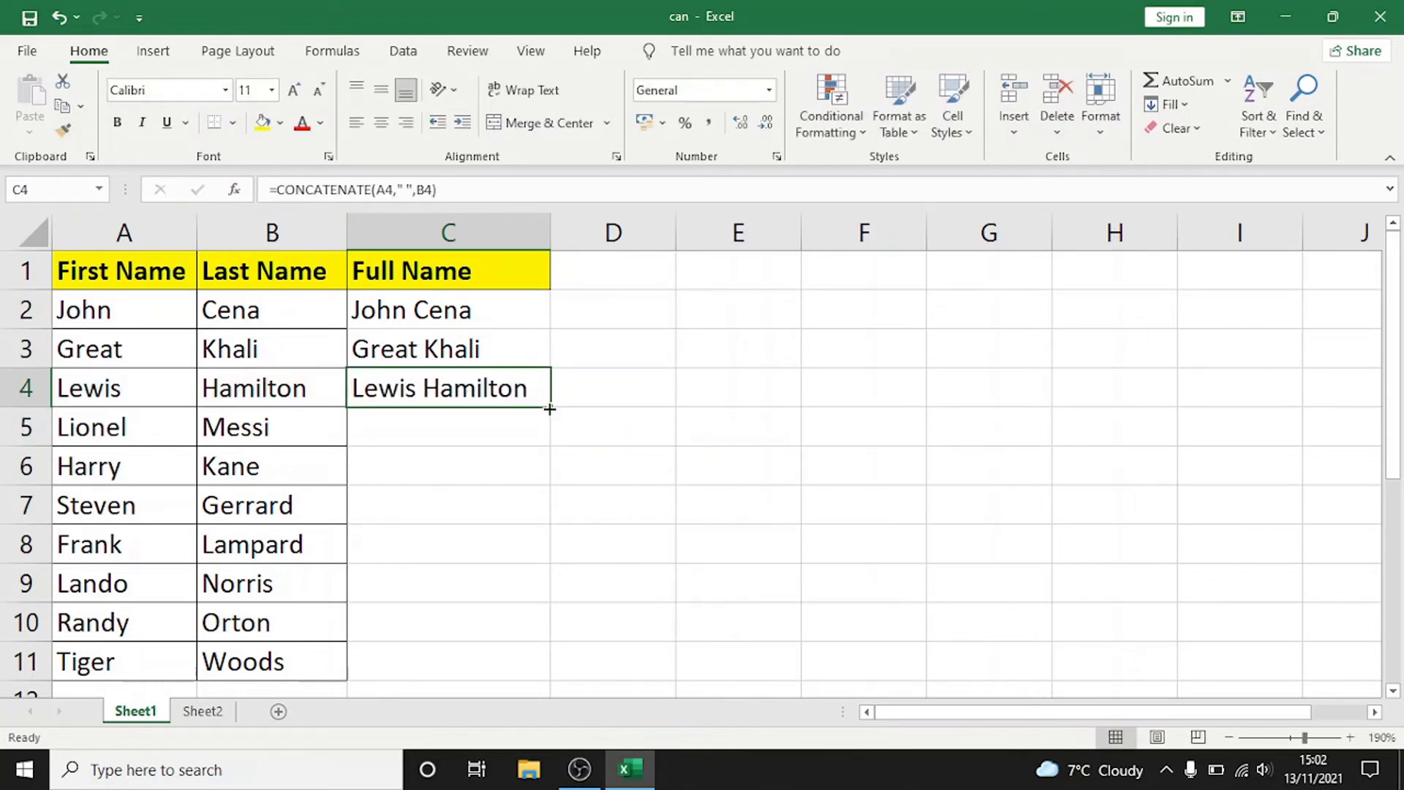
double_click(549, 409)
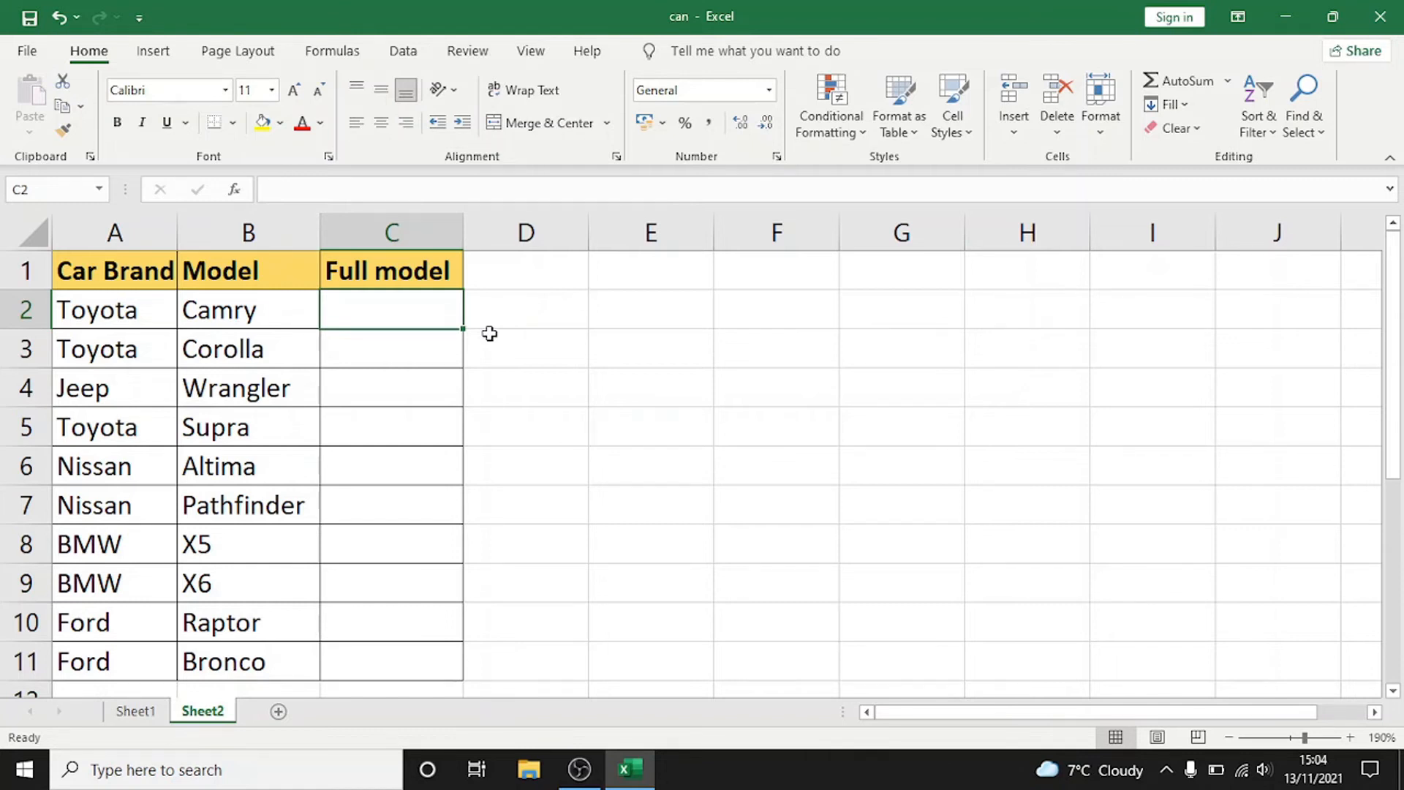
- Search the function library for "concat" and insert the CONCATENATE function in cell C2 of Sheet2
click(236, 191)
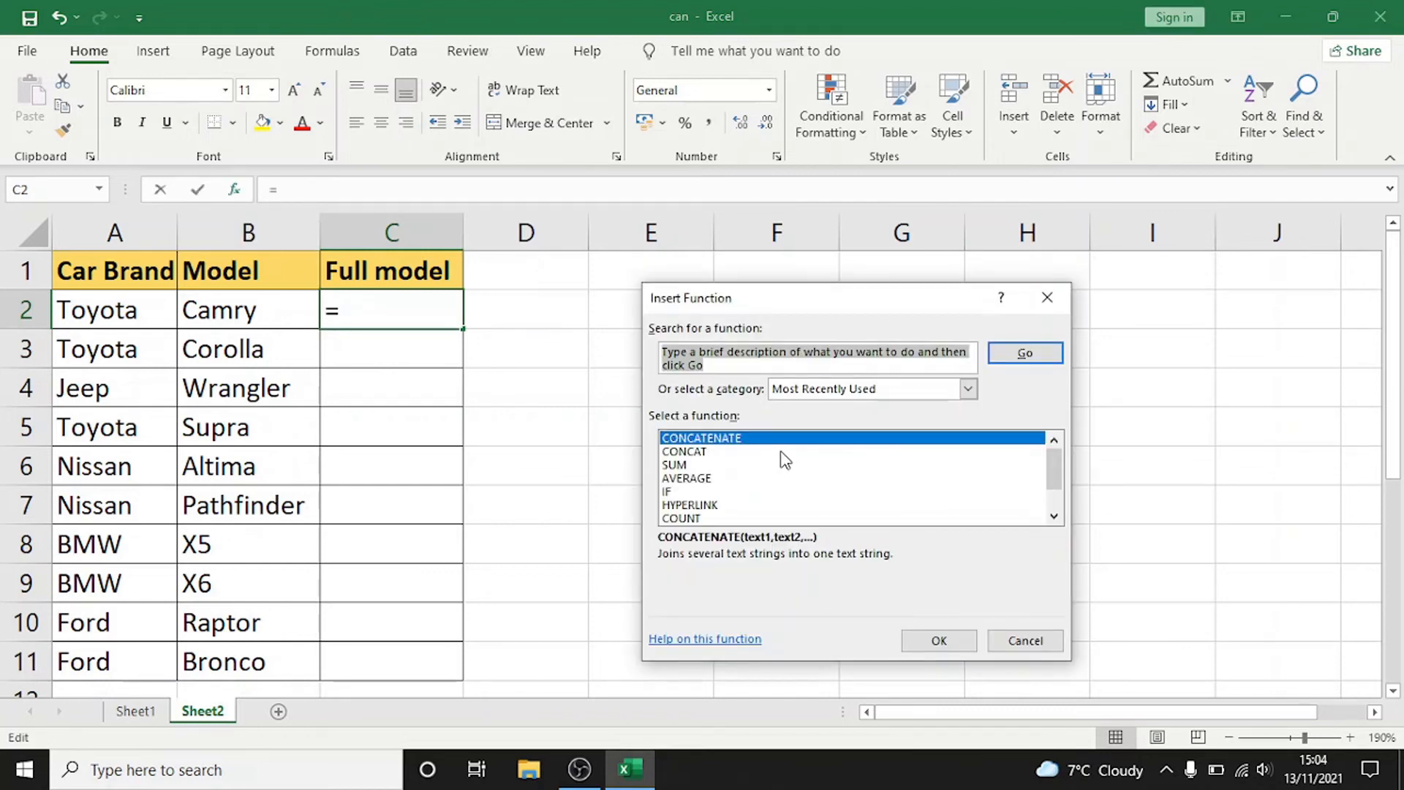
text(concat)
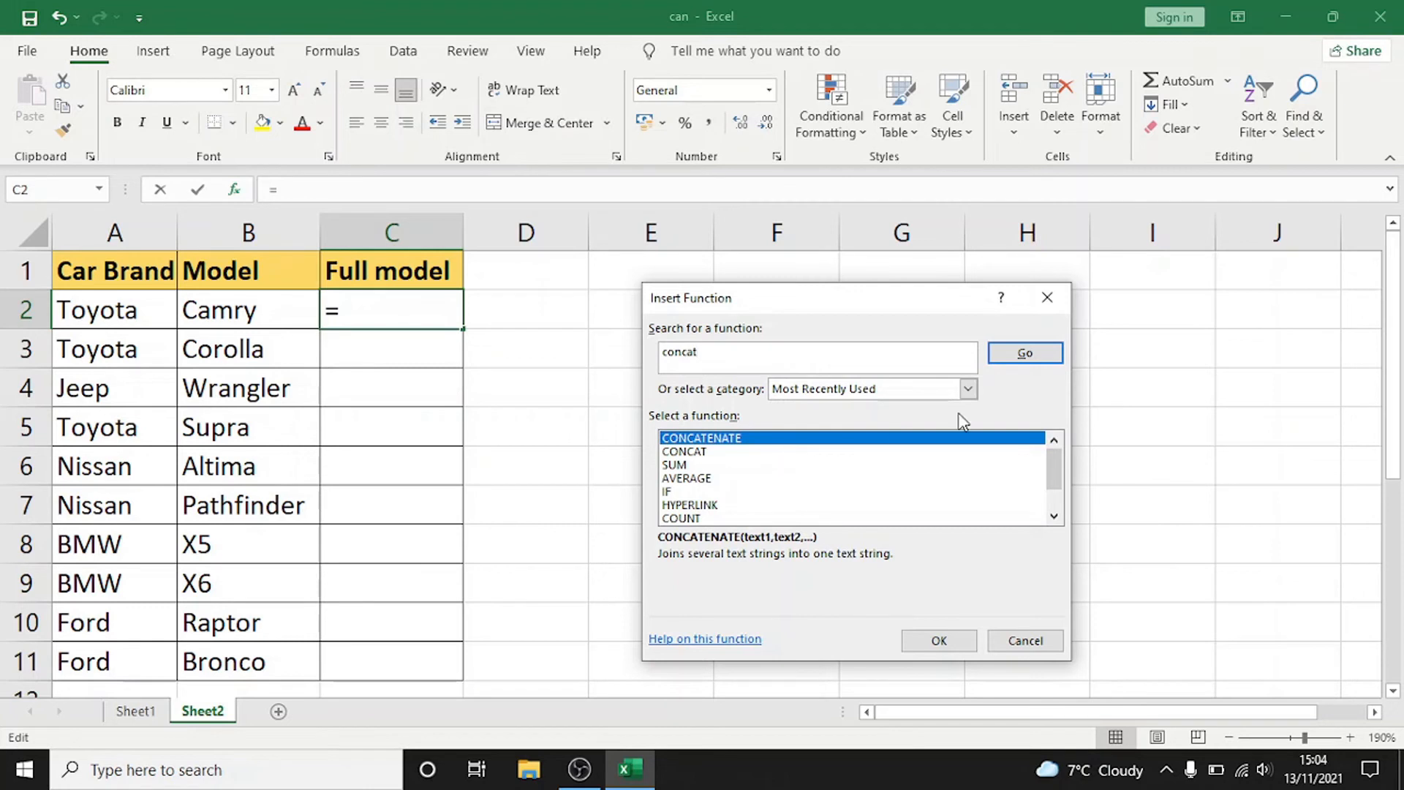
click(1052, 352)
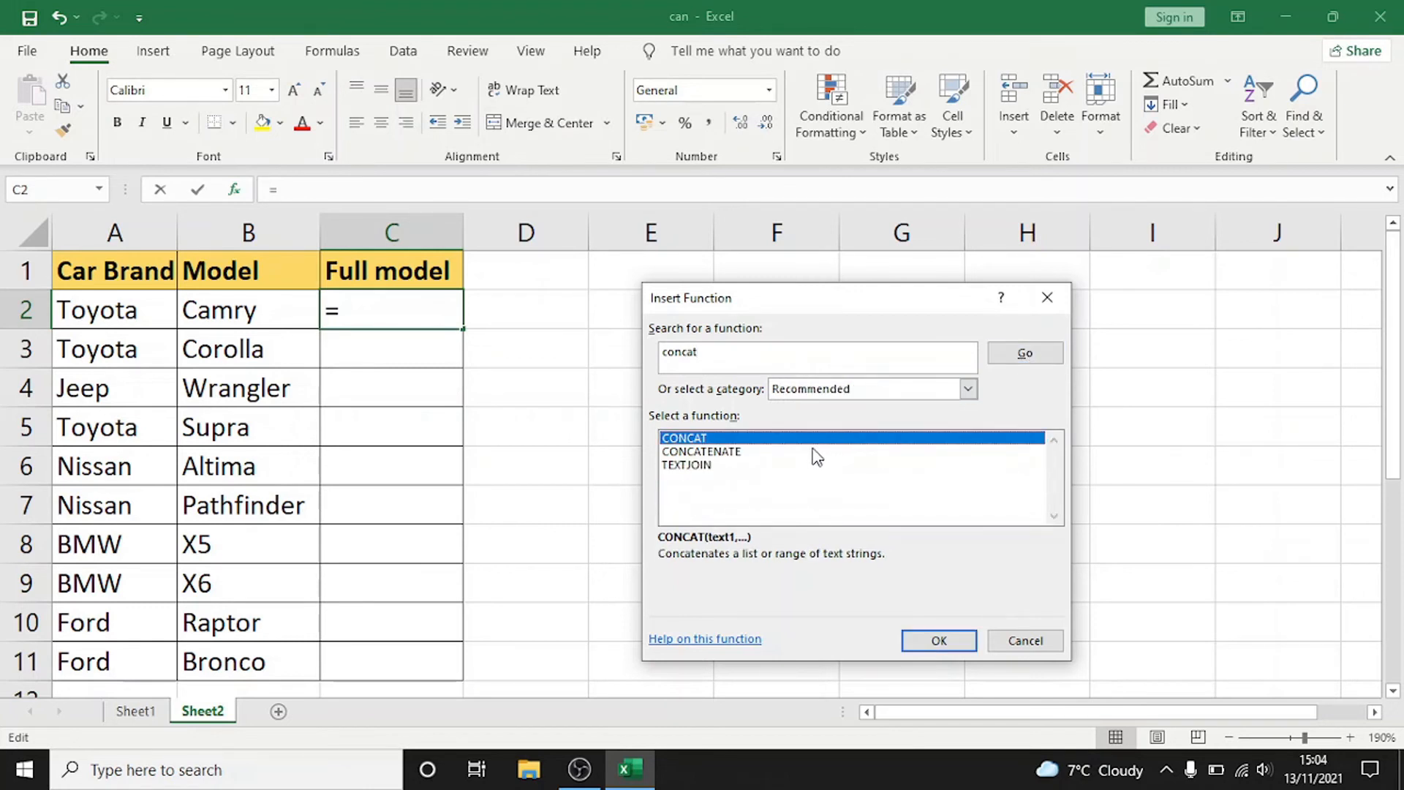
click(729, 455)
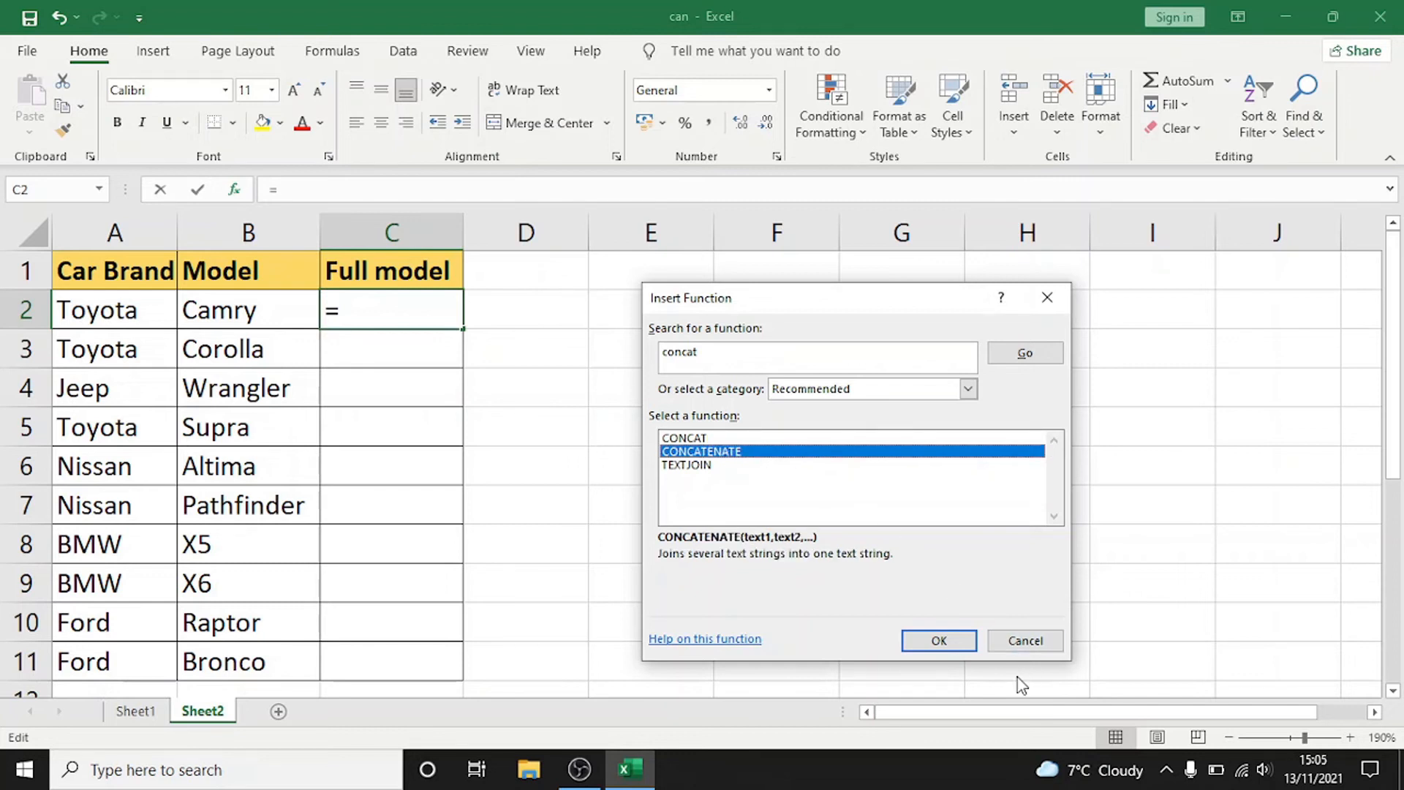
click(926, 641)
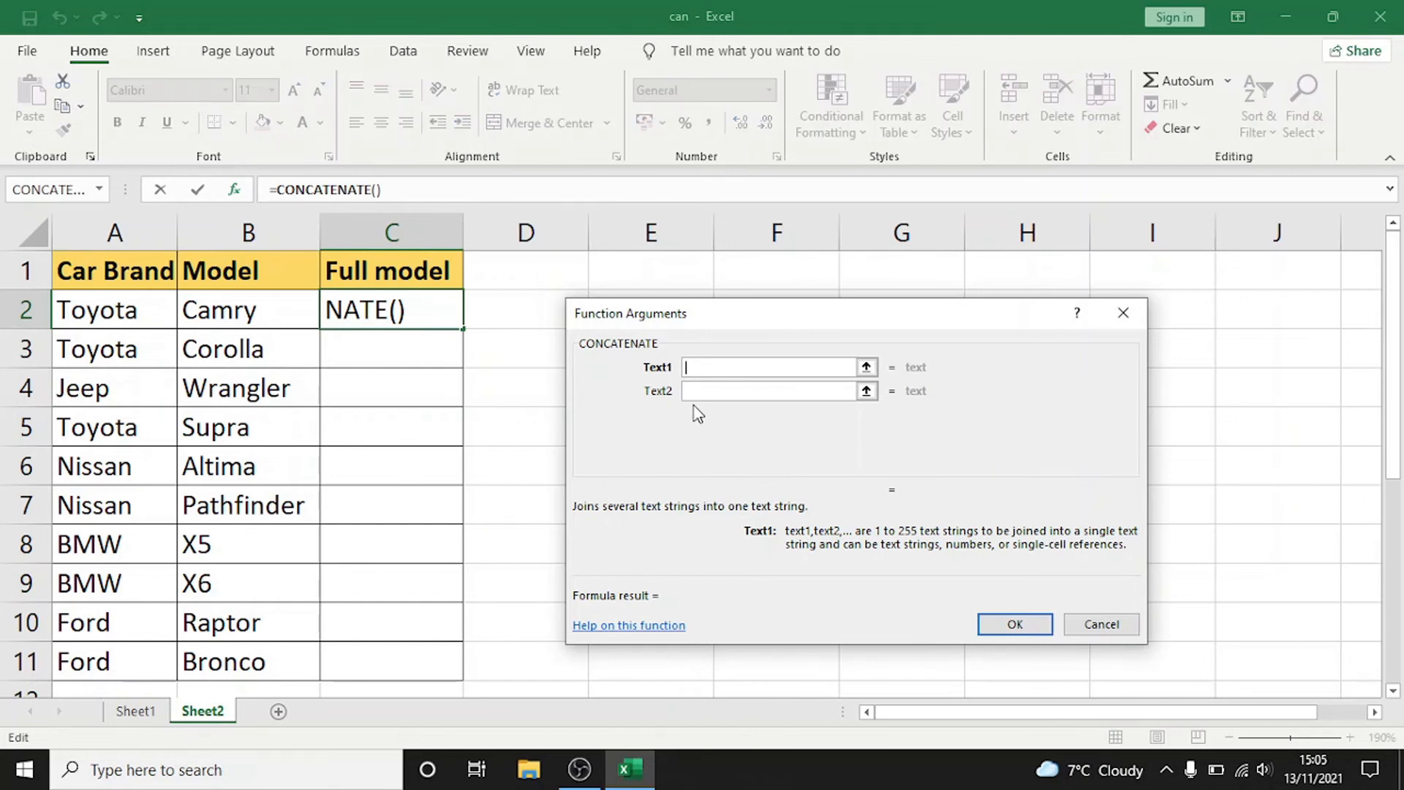
- Set CONCATENATE's Text1 argument to A2 and Text2 to B2, and confirm the formula in C2
click(144, 316)
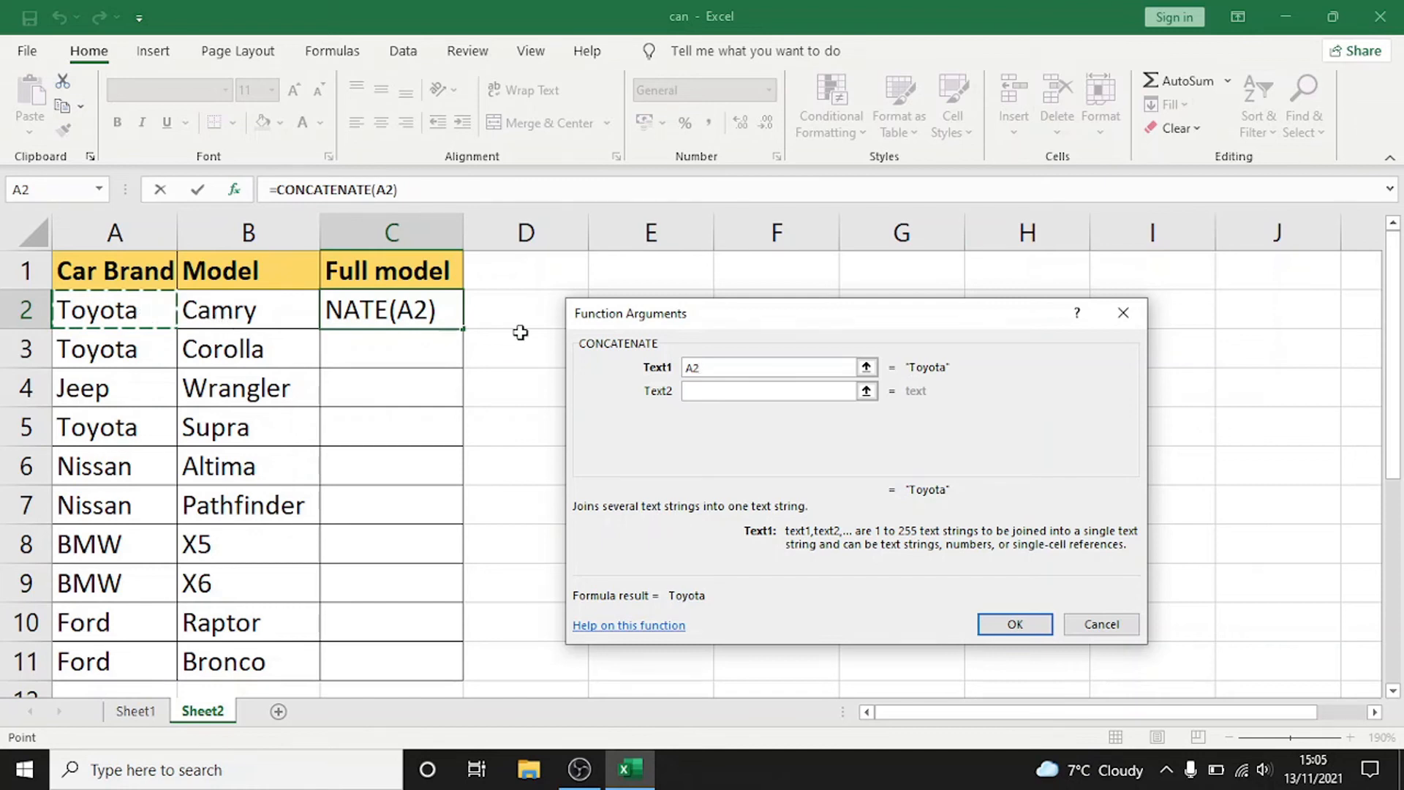
click(742, 395)
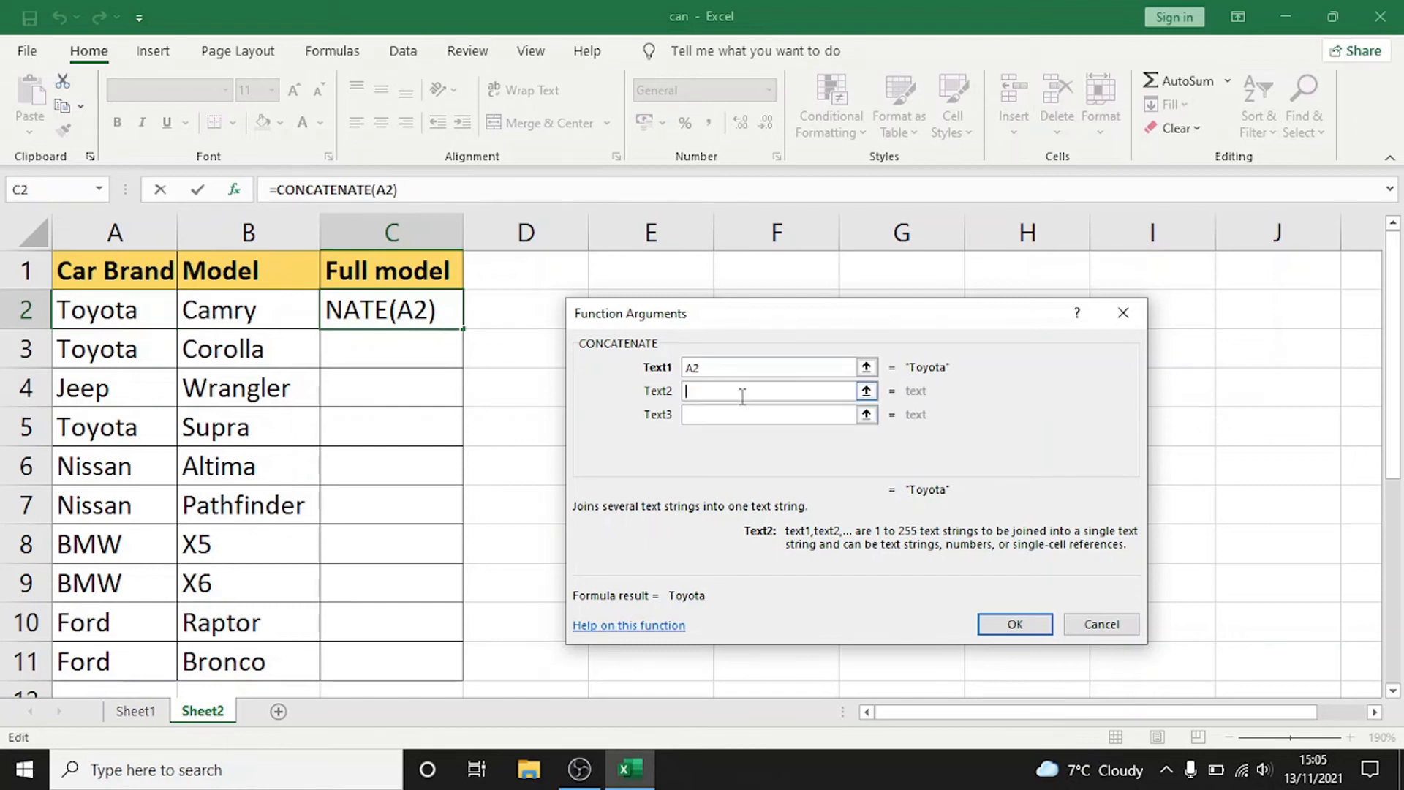
click(221, 315)
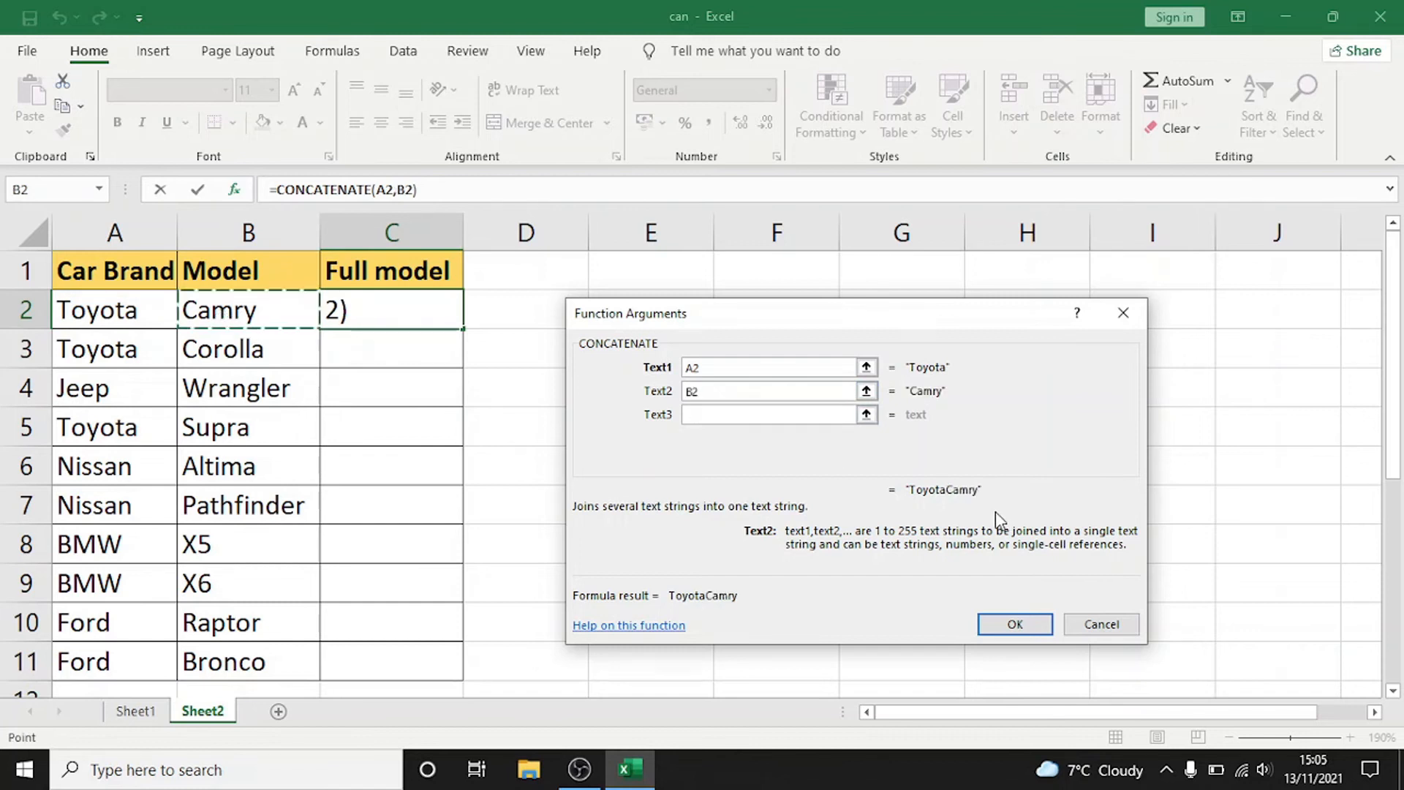
click(1015, 624)
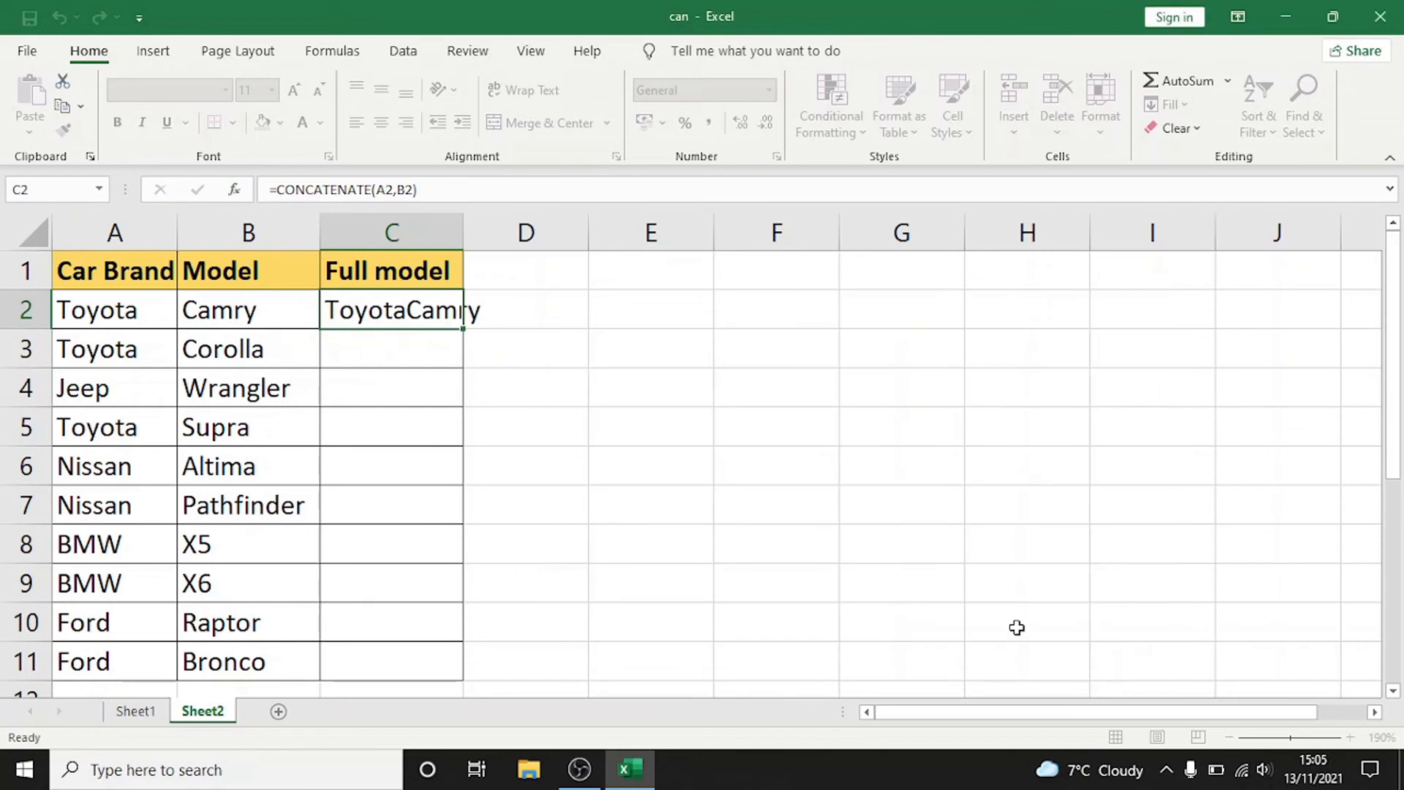
- Autofit the Full model column, and undo both the width change and the formula in C2
double_click(463, 224)
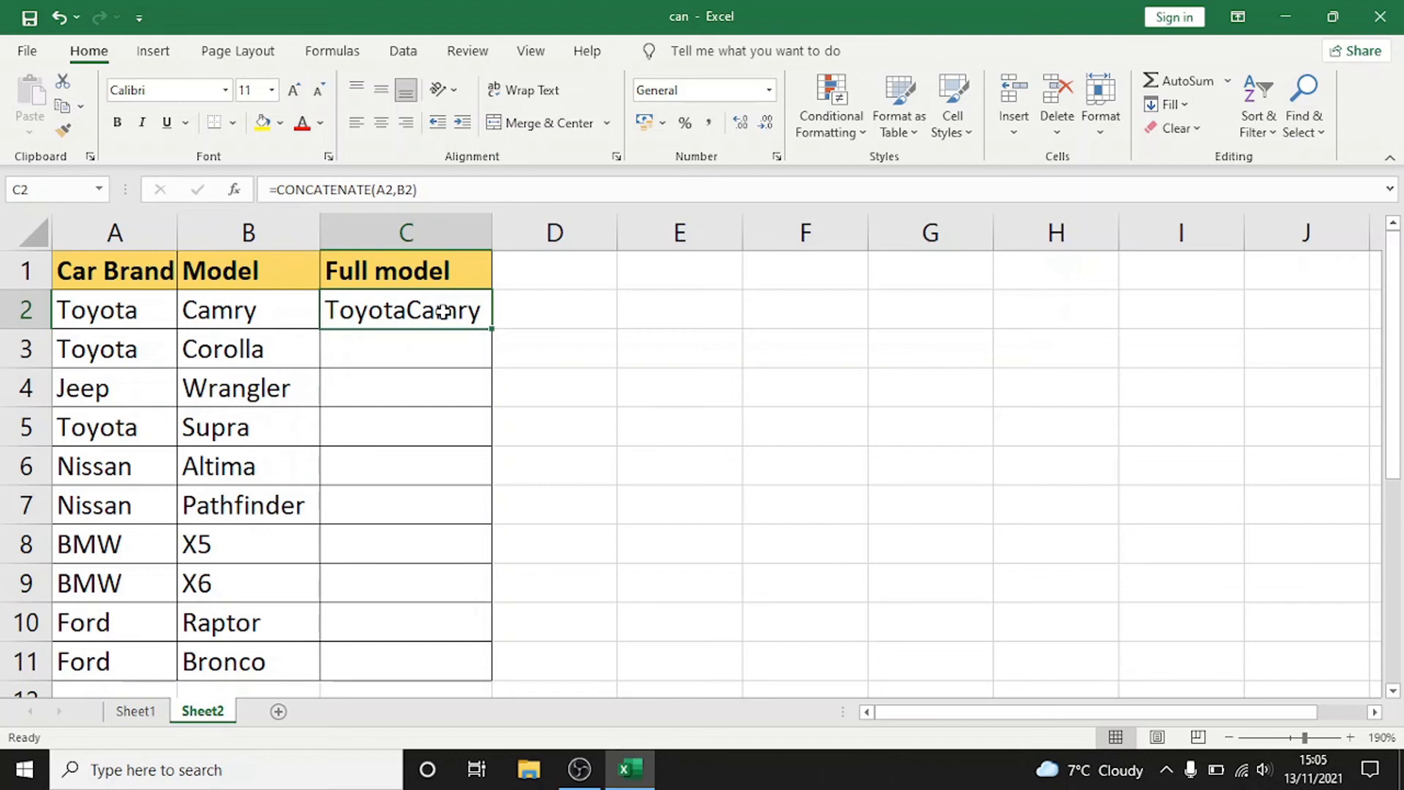
key(ctrl+z)
key(ctrl+z)
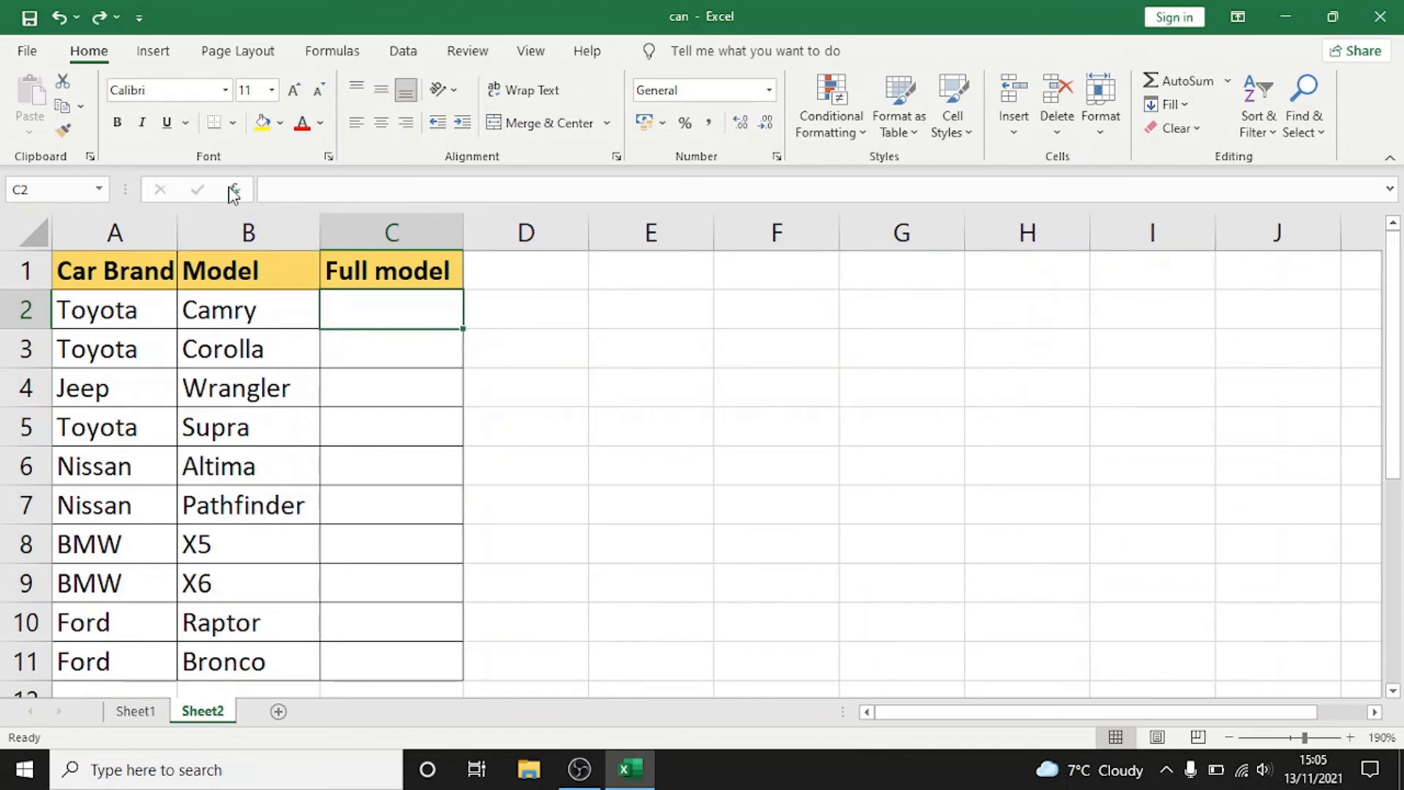
- Insert the CONCATENATE function in the empty cell C2 by searching the function library for "concat"
click(234, 190)
text(concat)
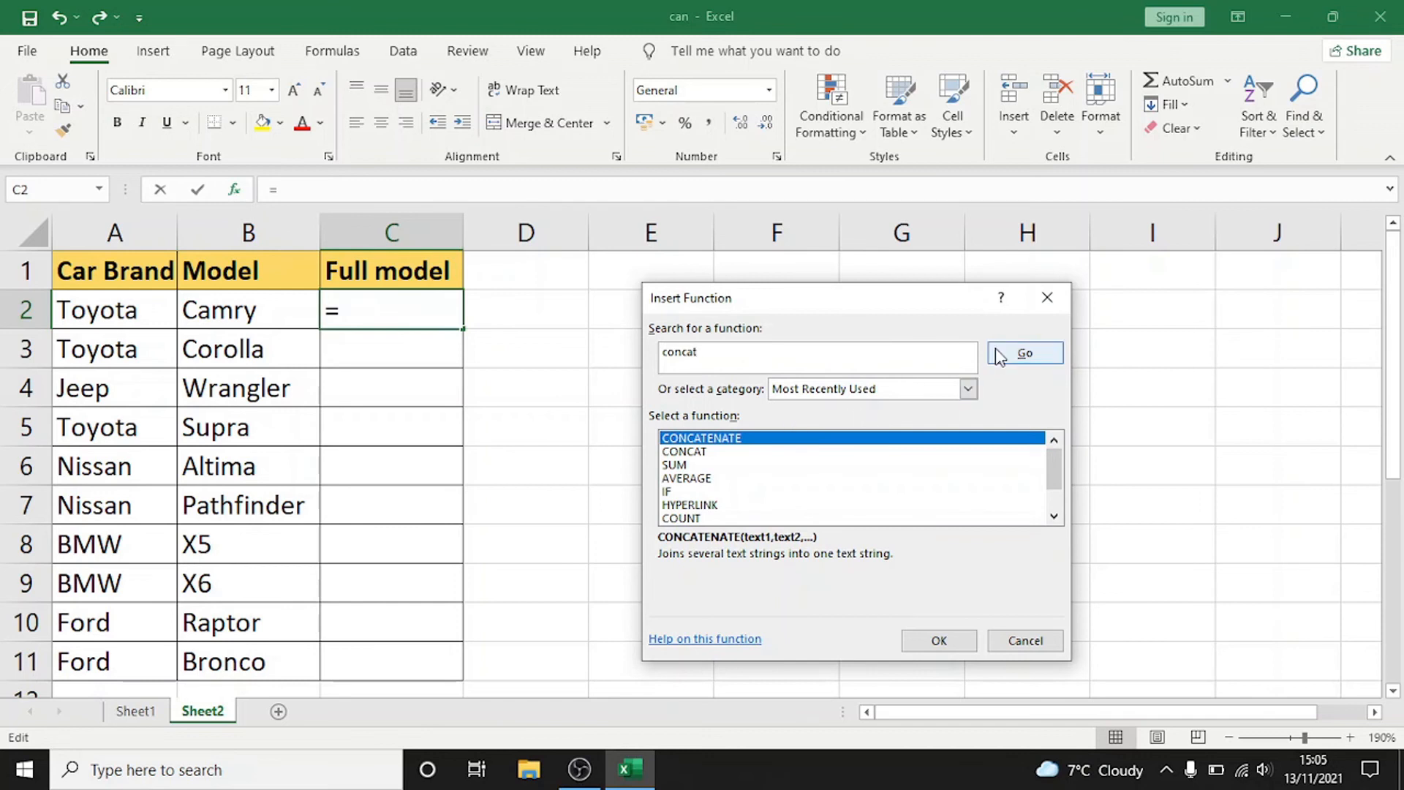
click(1020, 354)
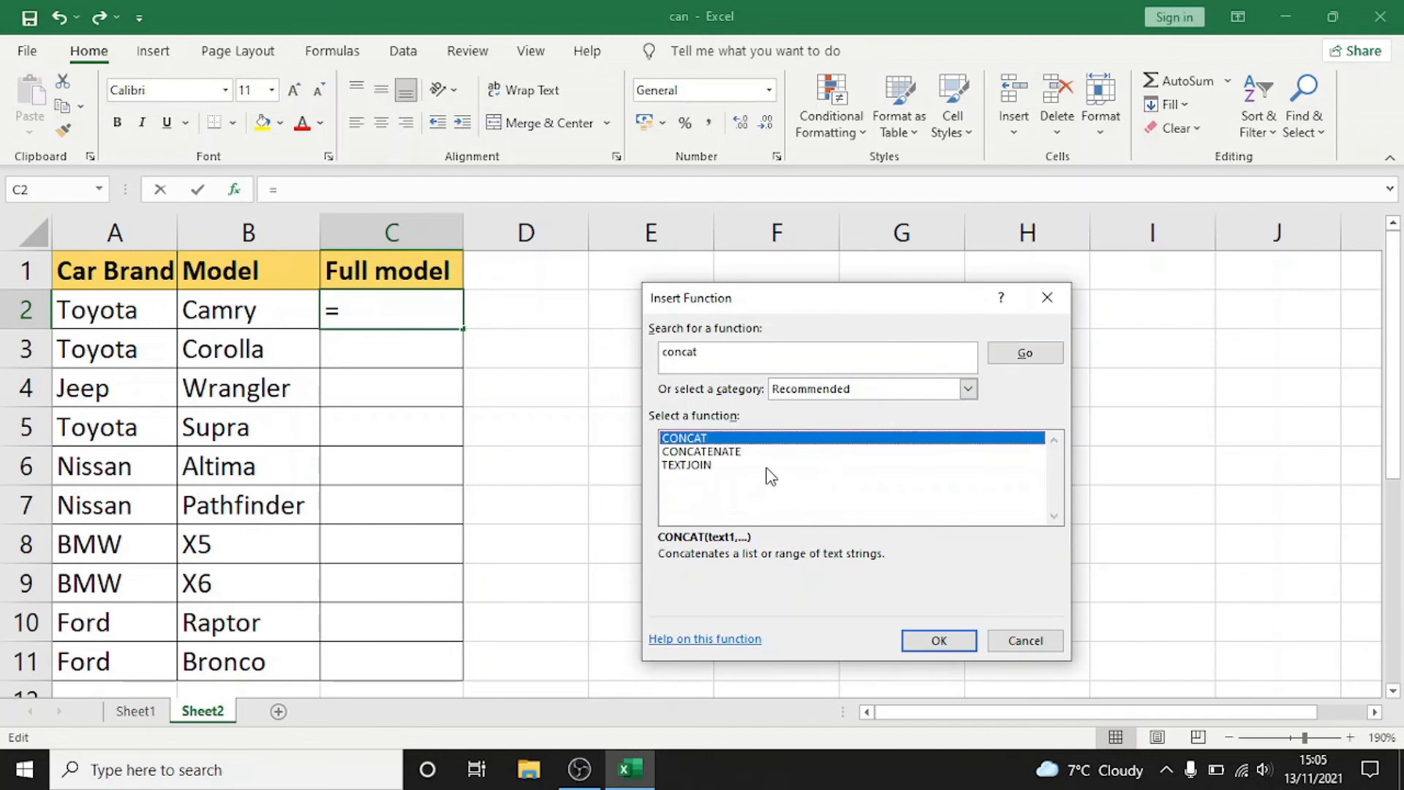
click(726, 452)
double_click(725, 453)
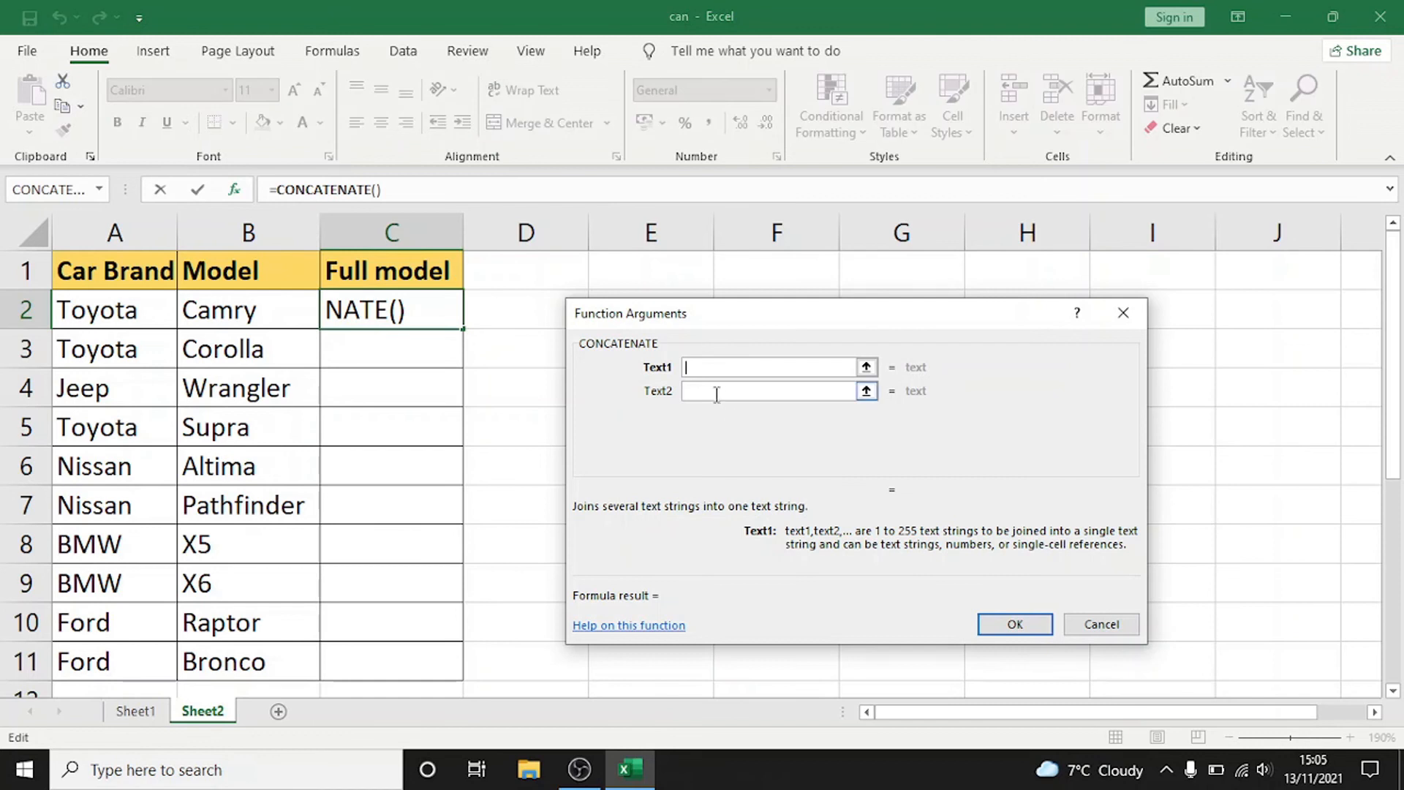
- Set the CONCATENATE arguments to A2 for Text1, a quoted space " " for Text2 and B2 for Text3
click(147, 313)
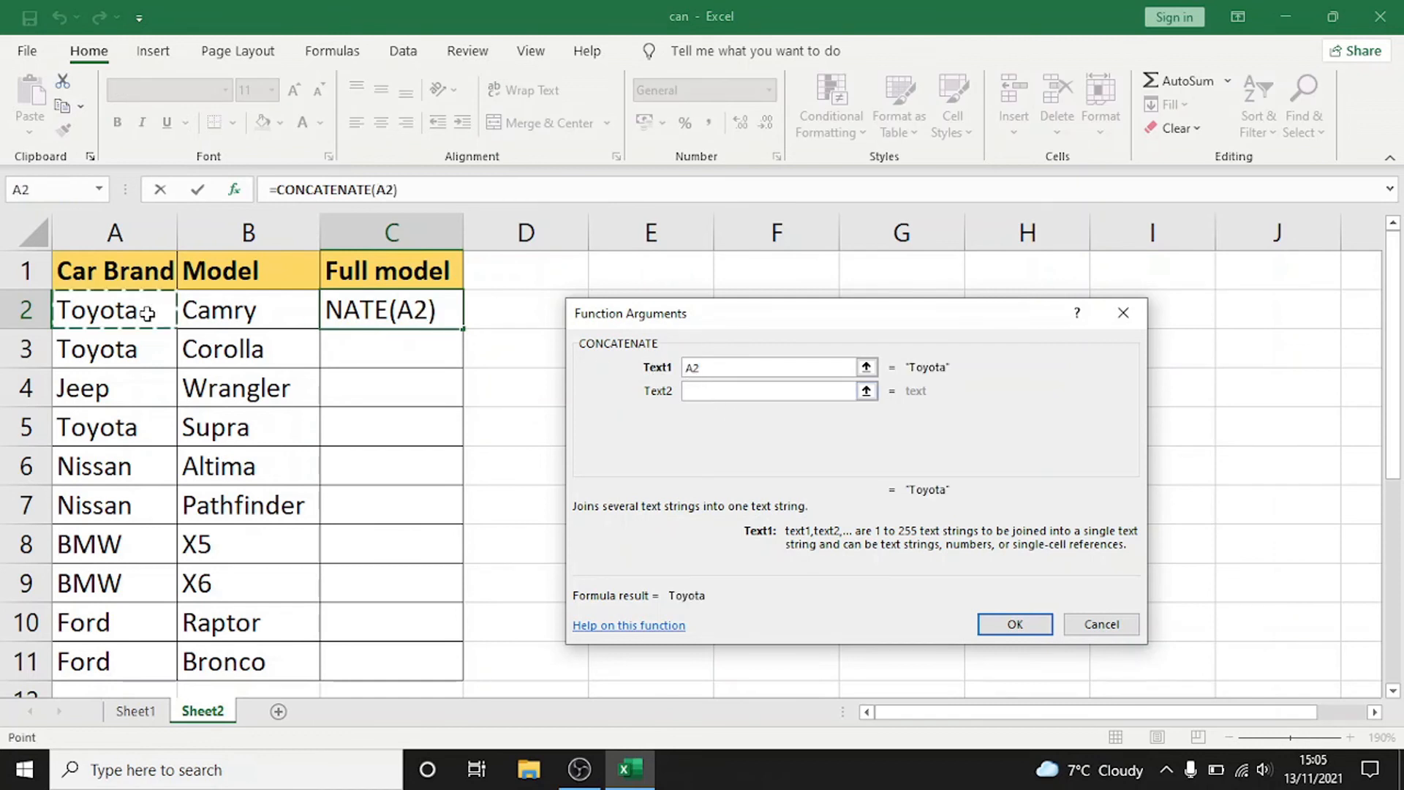
click(727, 390)
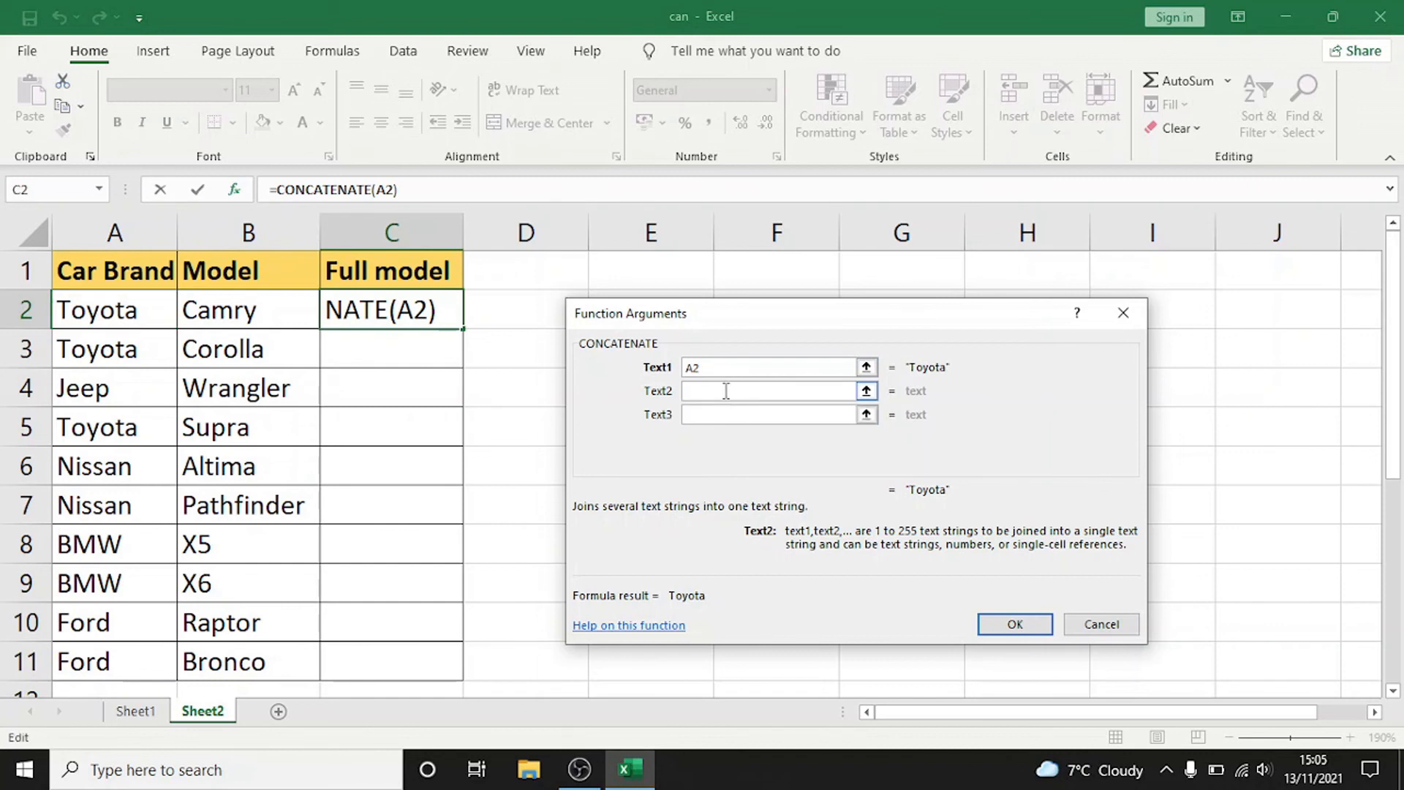
text(" ")
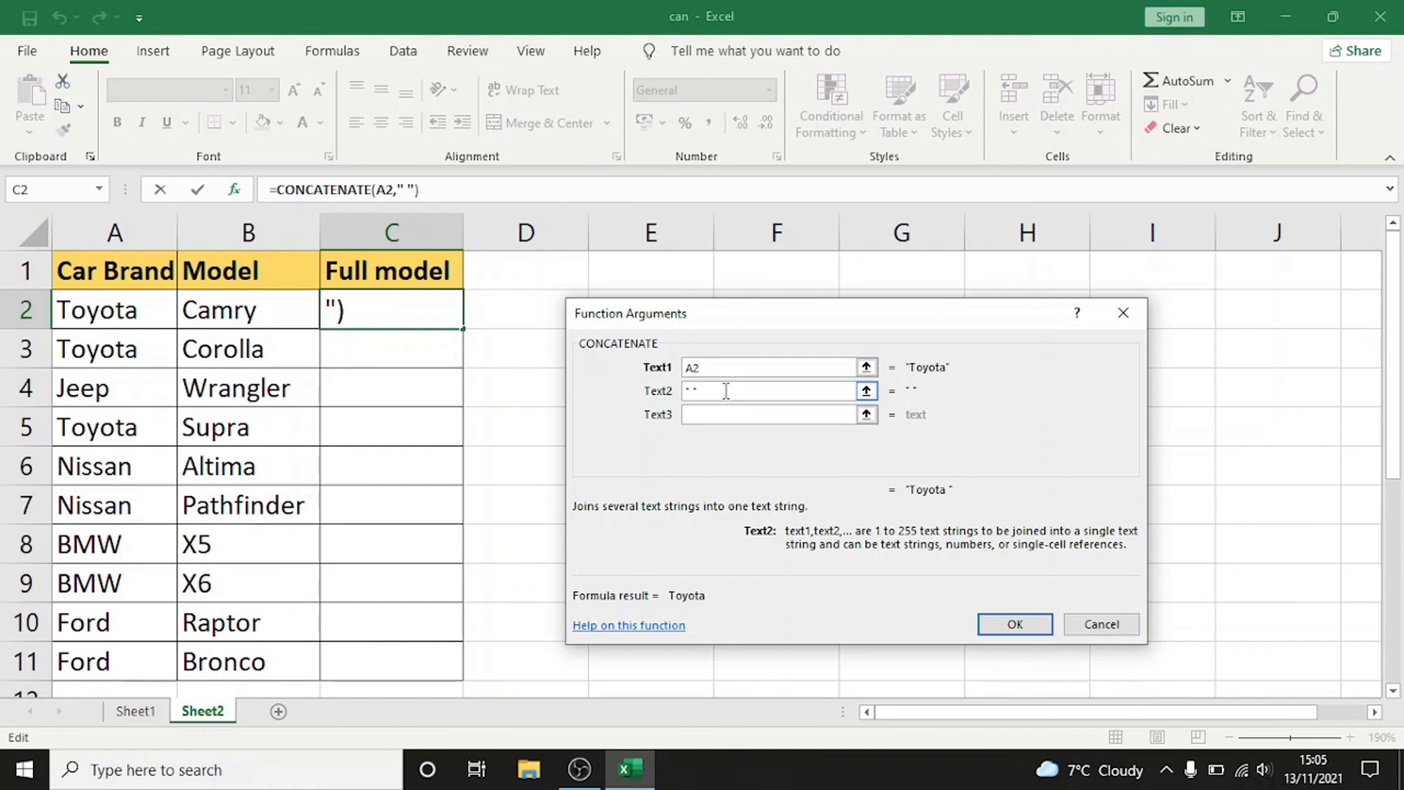
click(692, 414)
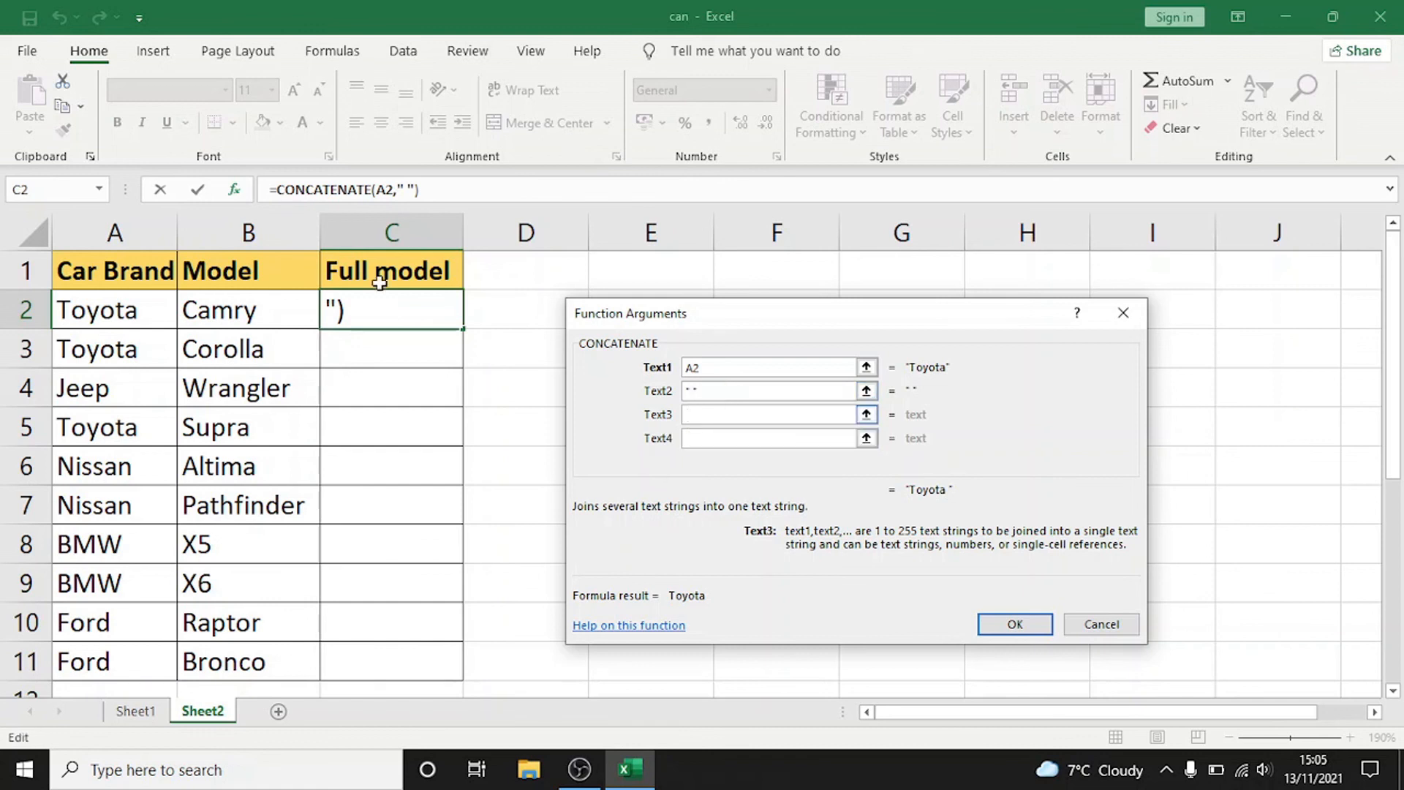
click(208, 312)
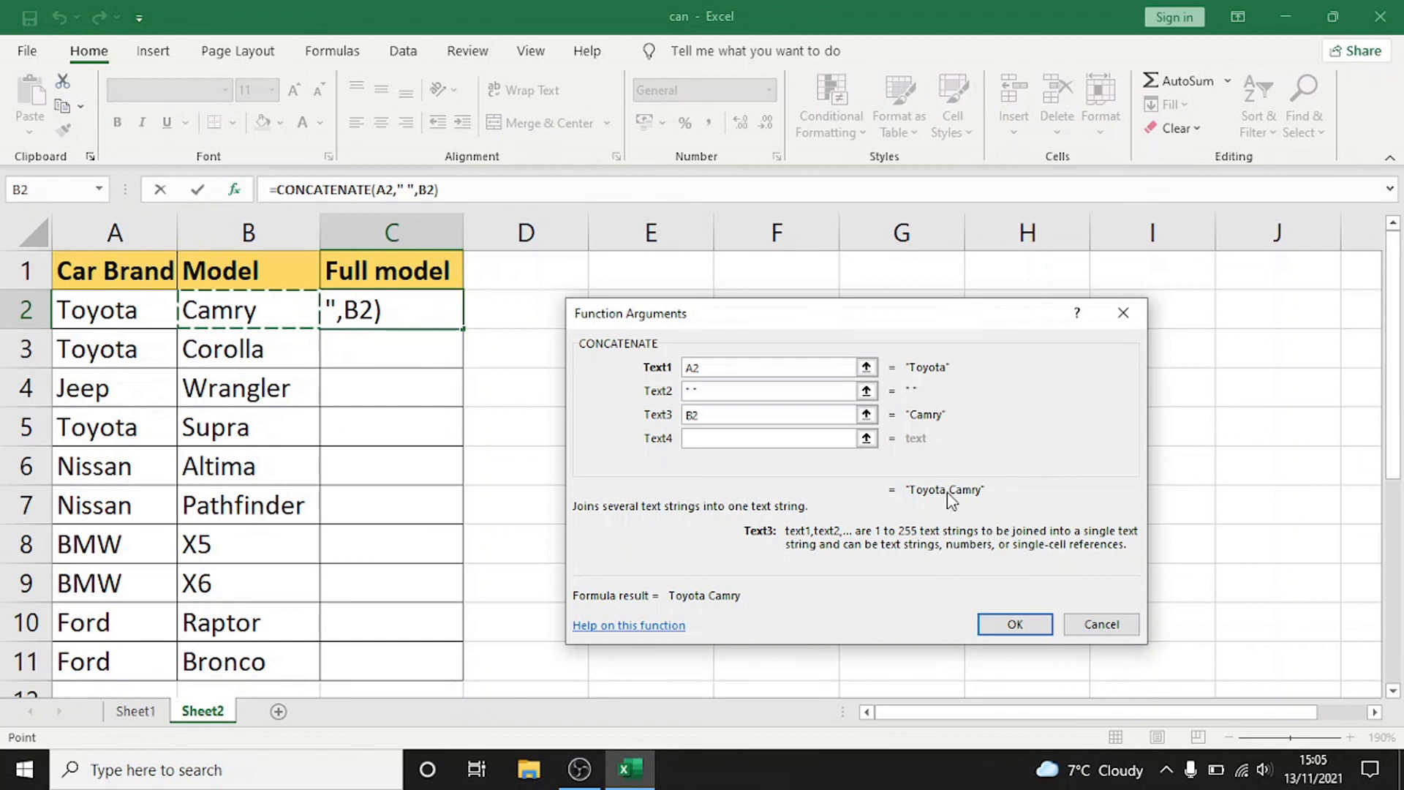
- Clear the Text2 argument to compare the preview without a separator, and re-enter the quoted space " "
click(719, 393)
key(BackSpace)
key(BackSpace)
key(BackSpace)
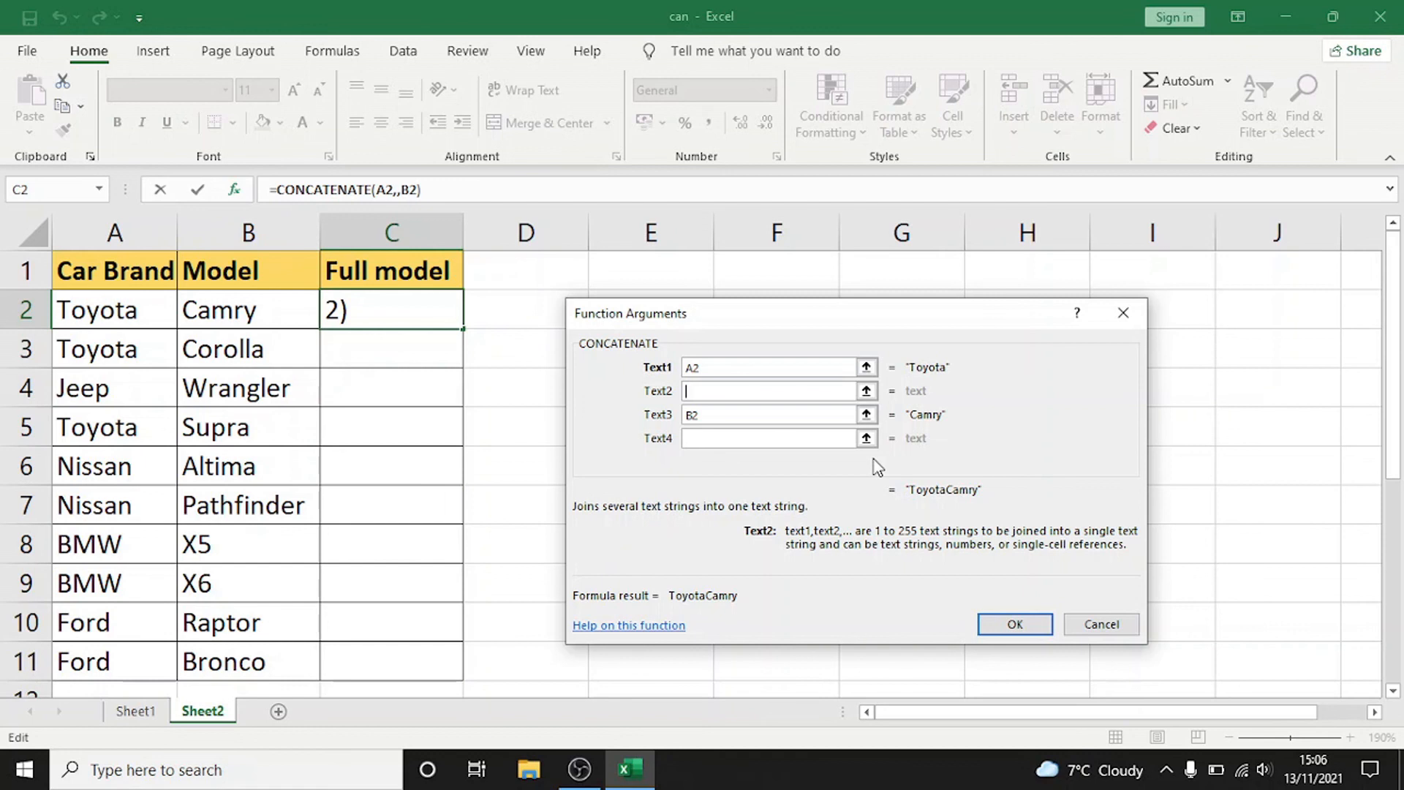
text(" ")
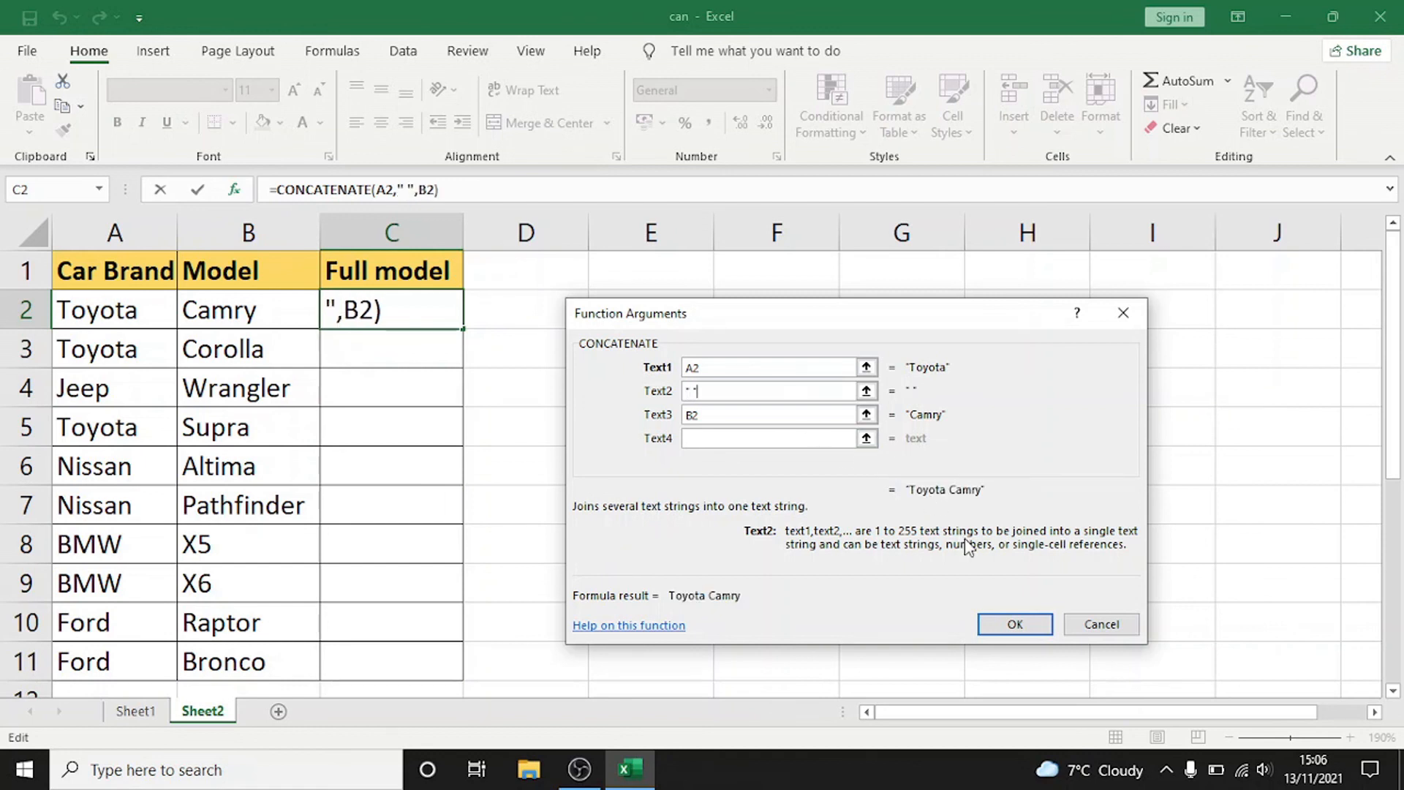
- Confirm the C2 formula and fill it down to C11, autofitting the Full model column to its contents
click(1007, 624)
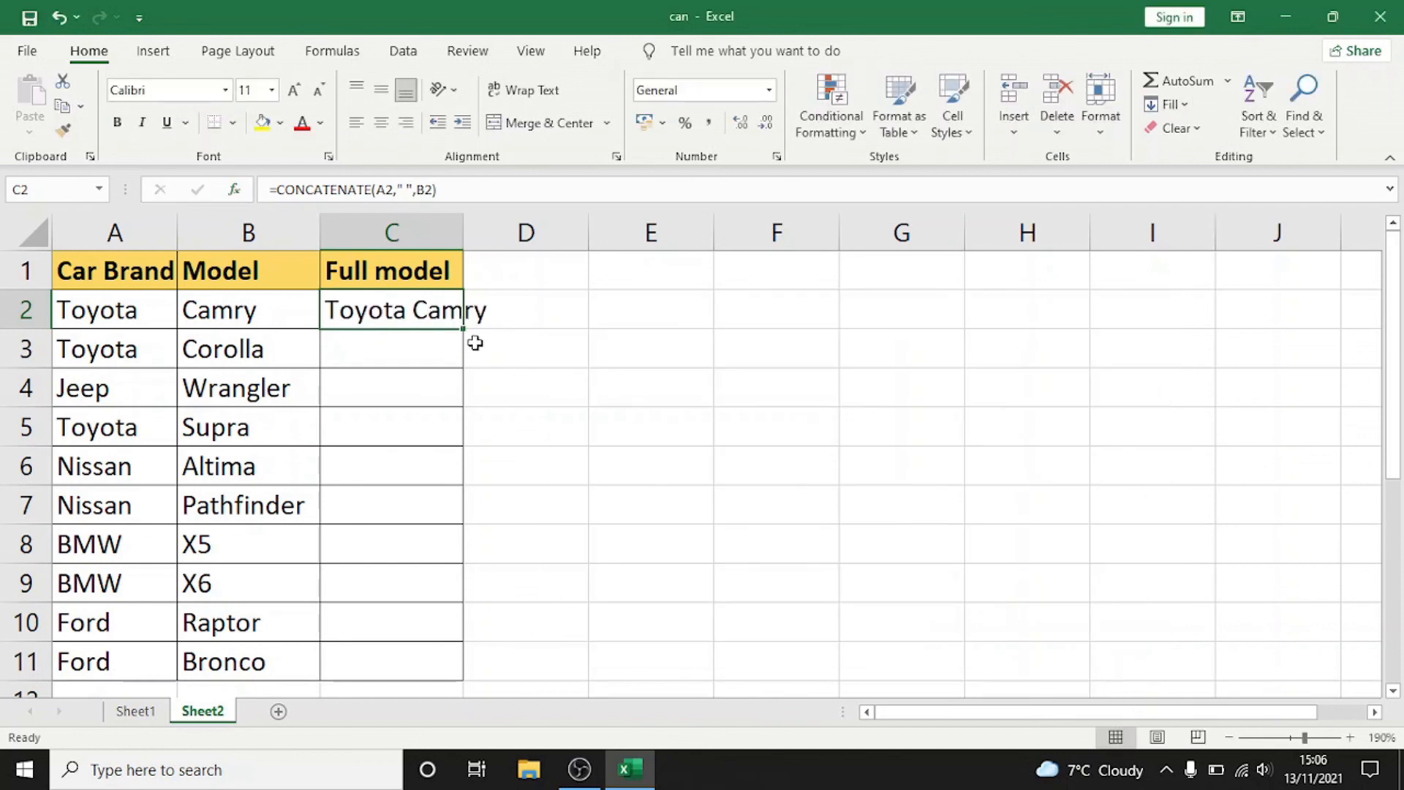
double_click(462, 232)
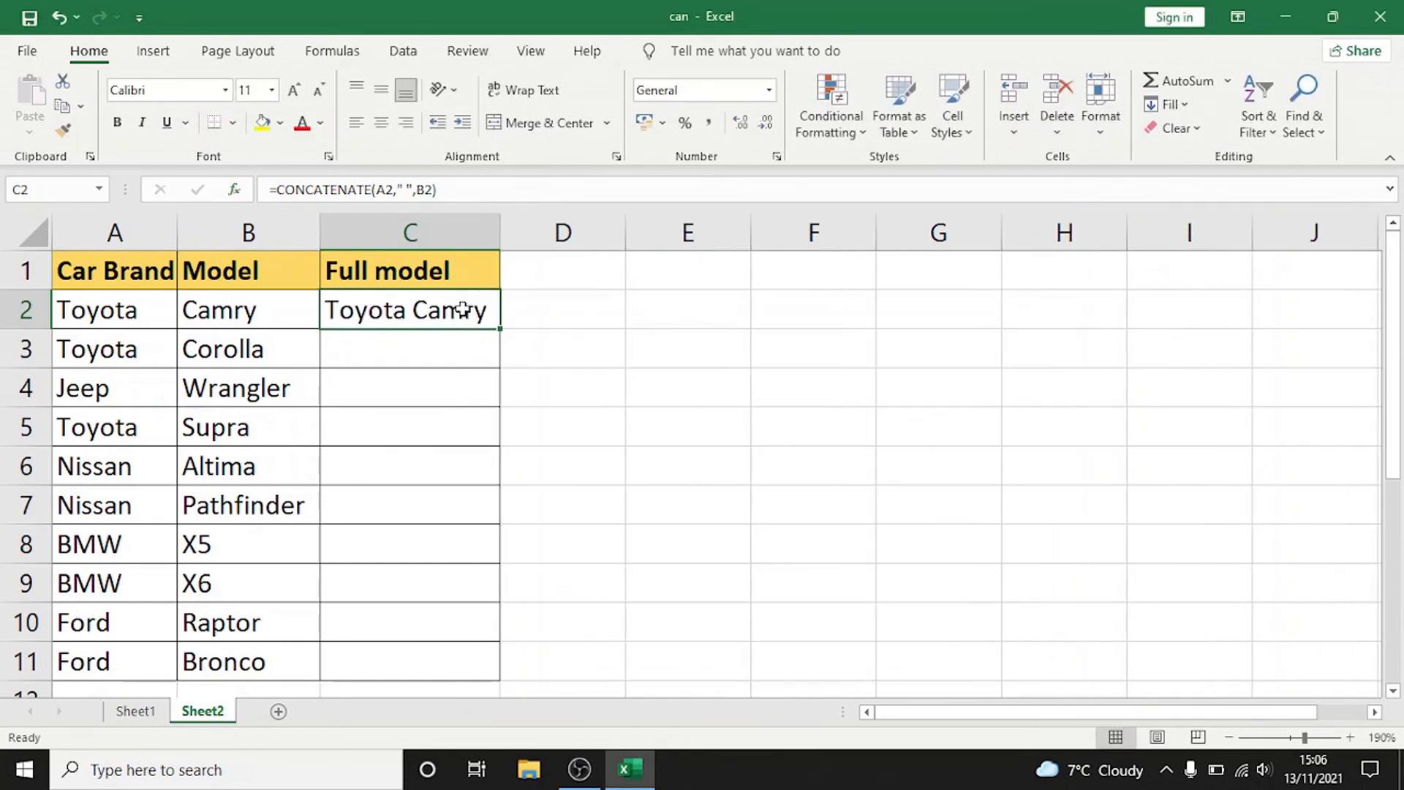
double_click(500, 327)
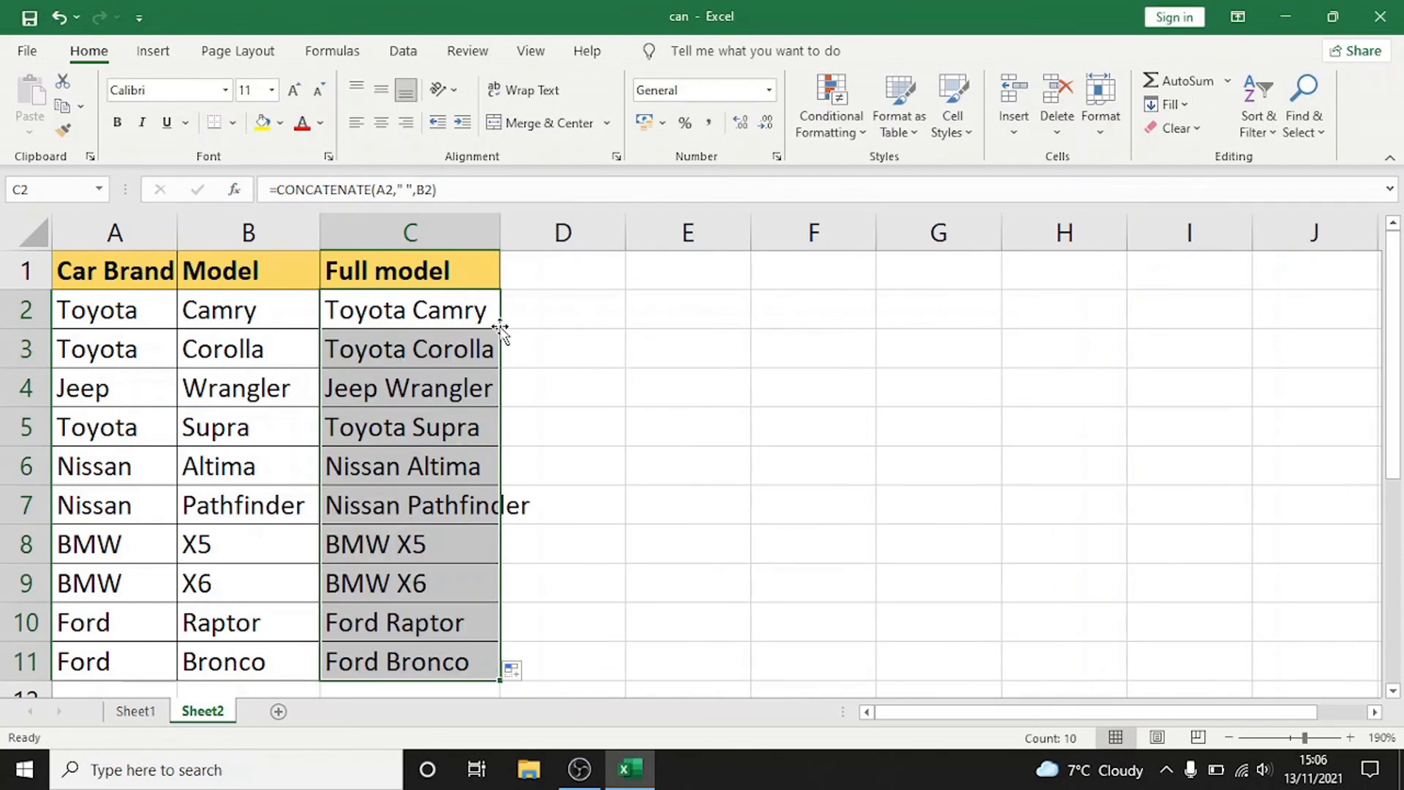
double_click(501, 216)
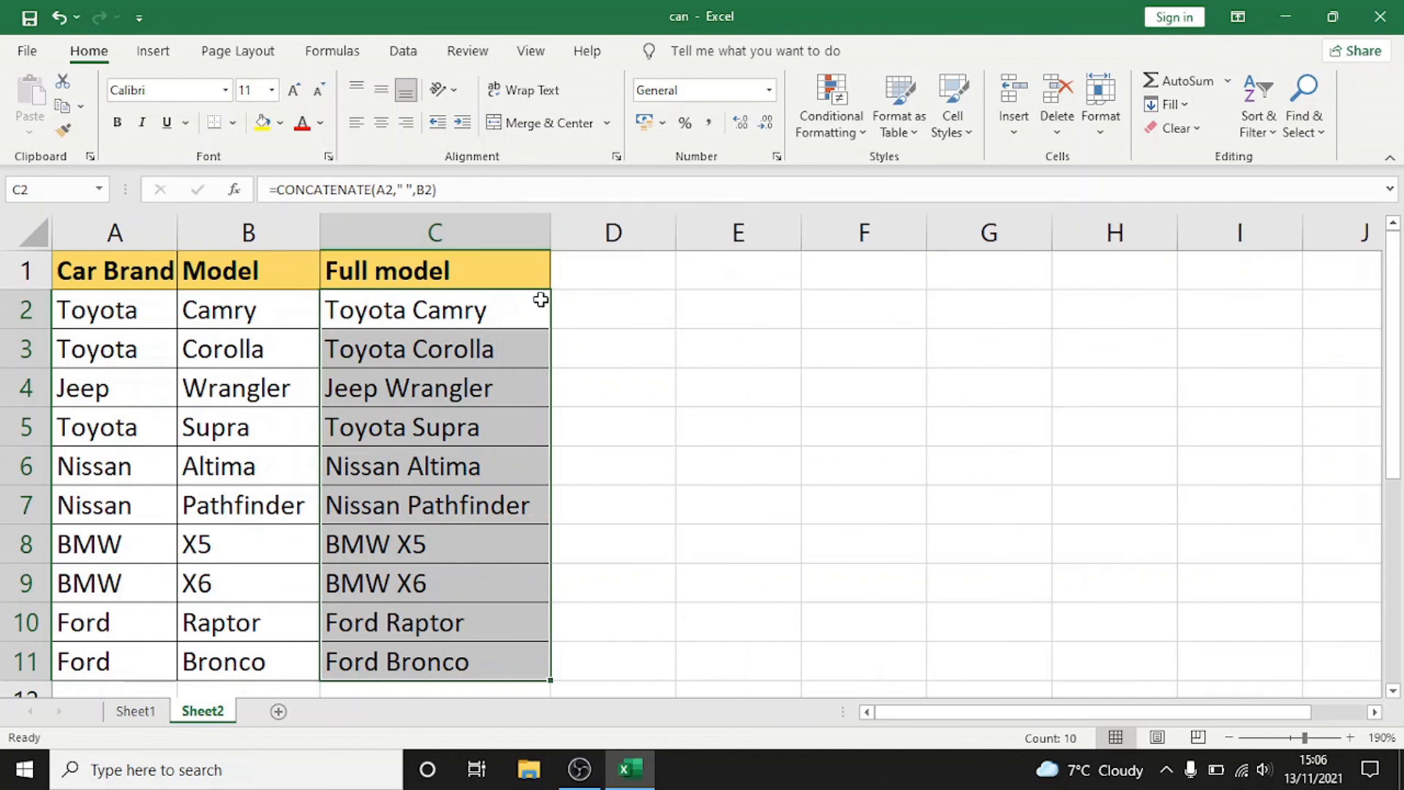